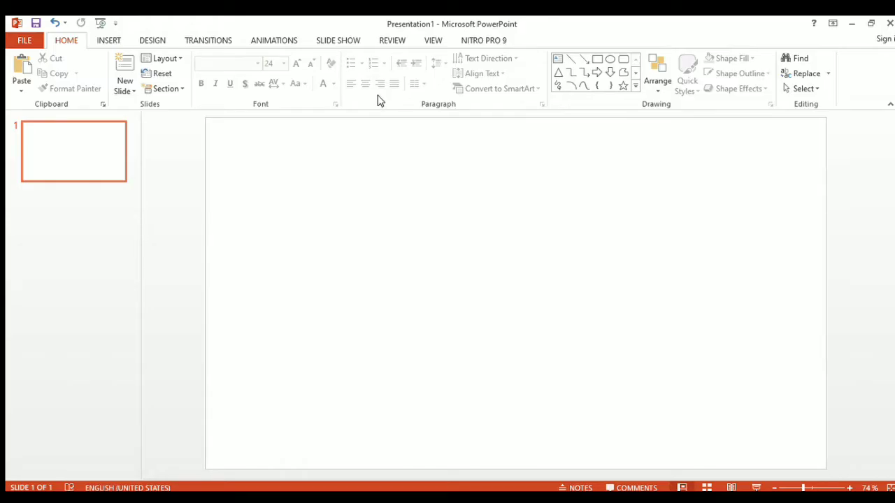
Apply the dark teal design theme to the blank slide, then start inserting a picture from file.
{"action": "left_click", "coordinate": [155, 40]}
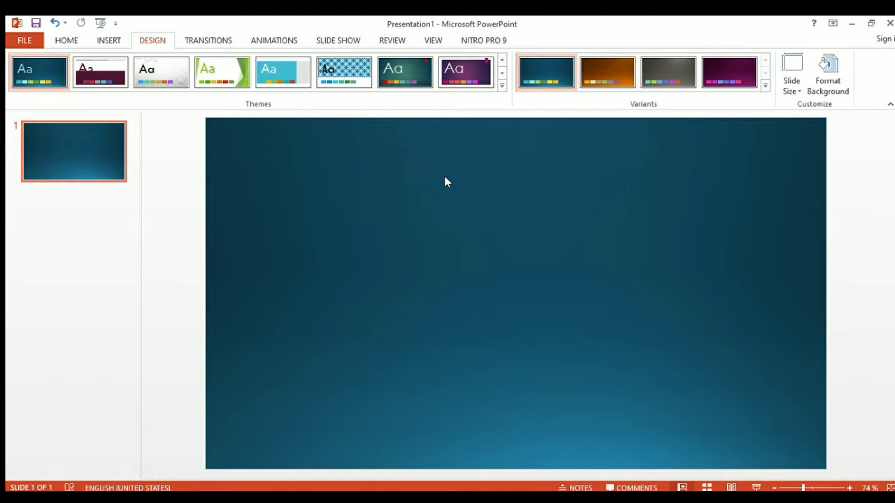
{"action": "left_click", "coordinate": [109, 41]}
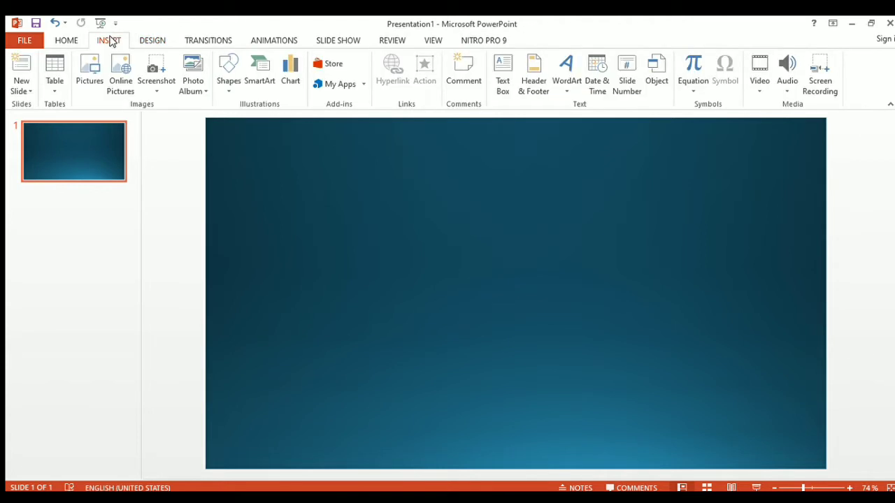
{"action": "left_click", "coordinate": [81, 84]}
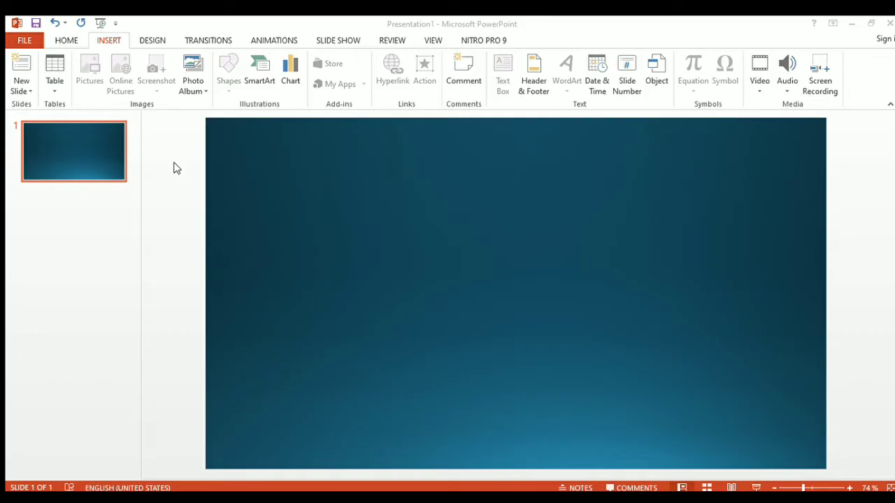
Insert the blue and red mystery-box pictures, placing the red box beside the blue one.
{"action": "key", "text": "Return"}
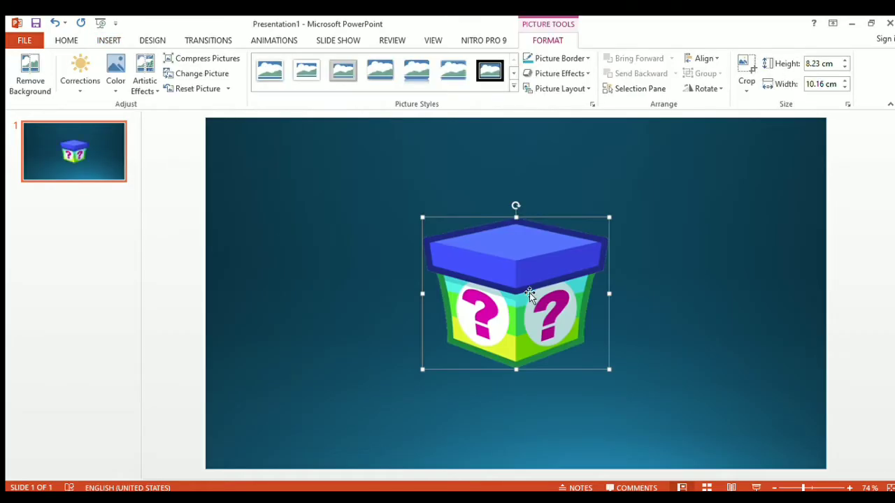
{"action": "left_click_drag", "start_coordinate": [529, 292], "coordinate": [381, 297]}
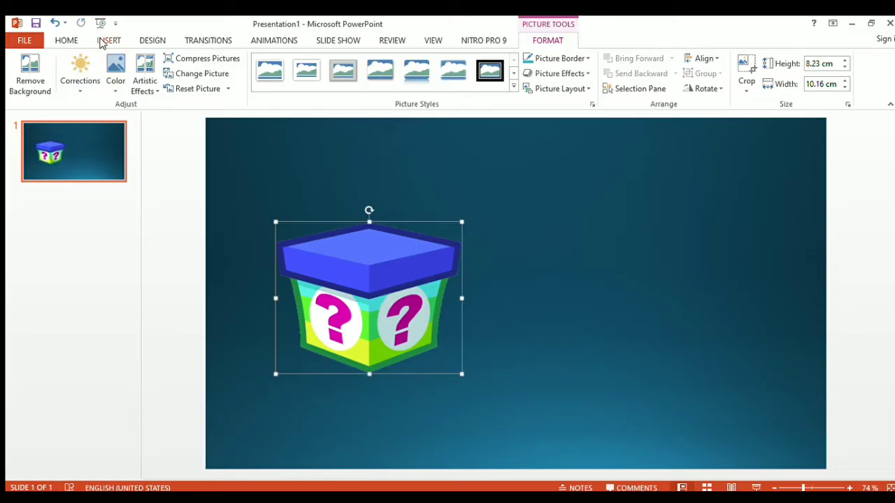
{"action": "left_click", "coordinate": [108, 40]}
{"action": "left_click", "coordinate": [88, 68]}
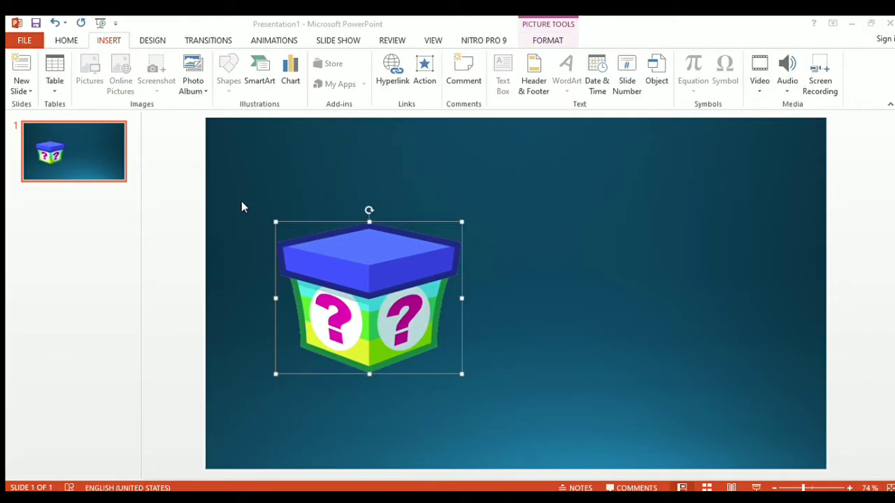
{"action": "key", "text": "Escape"}
{"action": "left_click_drag", "start_coordinate": [480, 324], "coordinate": [523, 330]}
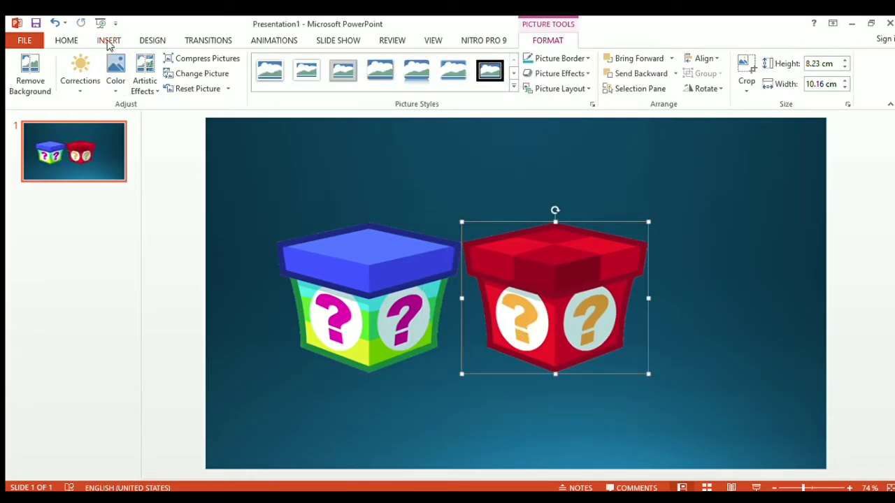
Insert the green mystery-box picture and line up the blue, red and green boxes in a row.
{"action": "left_click", "coordinate": [108, 41]}
{"action": "left_click", "coordinate": [93, 66]}
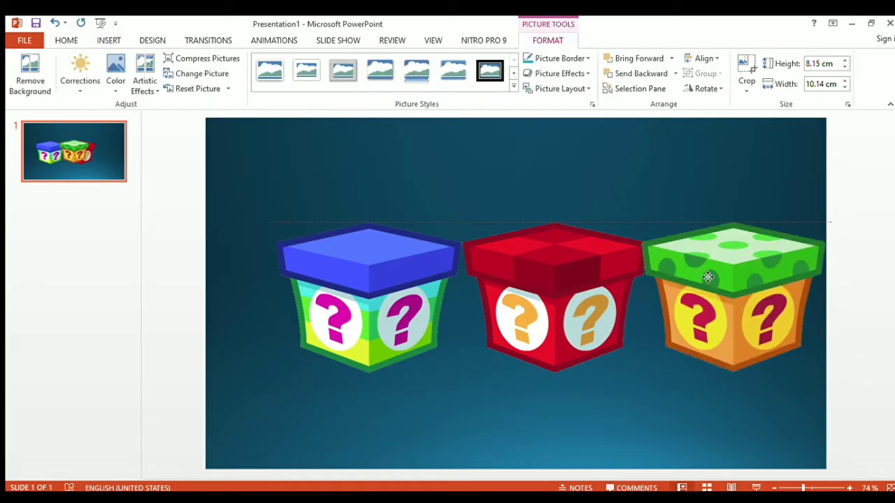
{"action": "left_click_drag", "start_coordinate": [398, 300], "coordinate": [369, 301]}
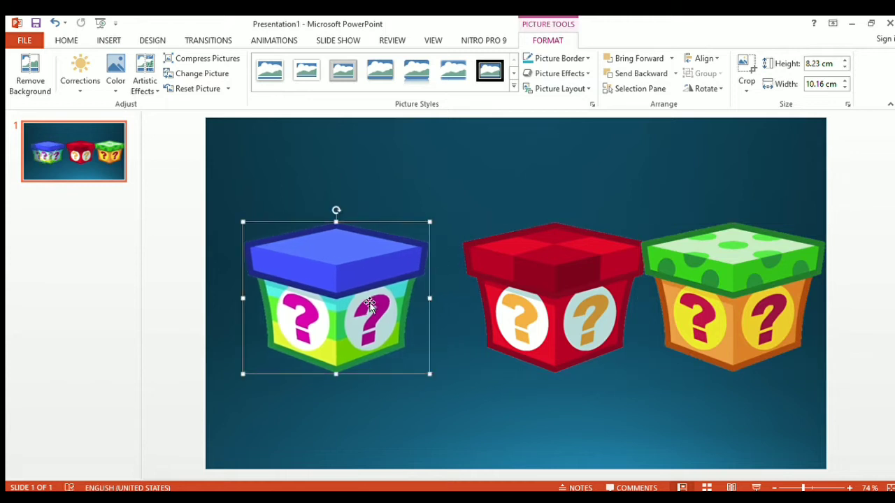
{"action": "left_click_drag", "start_coordinate": [521, 308], "coordinate": [496, 313]}
{"action": "left_click_drag", "start_coordinate": [677, 307], "coordinate": [662, 303]}
Fine-tune the three boxes' positions so the row is evenly spaced and level.
{"action": "mouse_move", "coordinate": [410, 310]}
{"action": "left_mouse_down"}
{"action": "mouse_move", "coordinate": [389, 310]}
{"action": "mouse_move", "coordinate": [397, 309]}
{"action": "left_mouse_up"}
{"action": "left_click_drag", "start_coordinate": [573, 293], "coordinate": [565, 290]}
{"action": "left_click_drag", "start_coordinate": [673, 293], "coordinate": [663, 300]}
{"action": "left_click", "coordinate": [393, 287]}
{"action": "left_click_drag", "start_coordinate": [394, 286], "coordinate": [393, 292]}
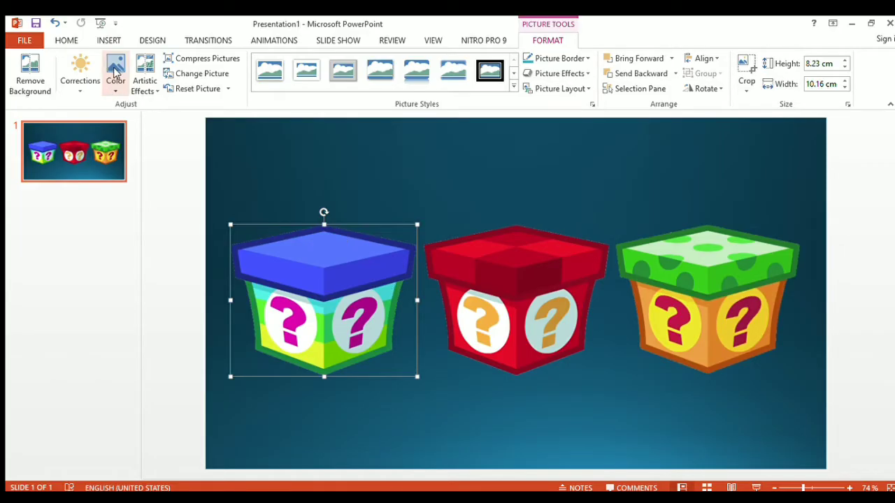
{"action": "left_click", "coordinate": [107, 40]}
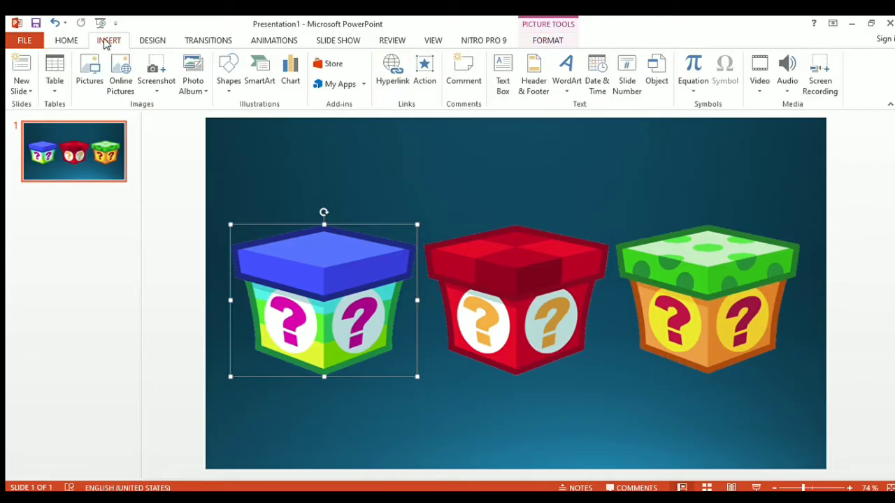
Draw a text box above the three boxes reading 'CHOOSE A MYSTERY BOX' and select its text.
{"action": "left_click", "coordinate": [502, 73]}
{"action": "mouse_move", "coordinate": [332, 147]}
{"action": "left_mouse_down"}
{"action": "mouse_move", "coordinate": [851, 182]}
{"action": "mouse_move", "coordinate": [724, 201]}
{"action": "left_mouse_up"}
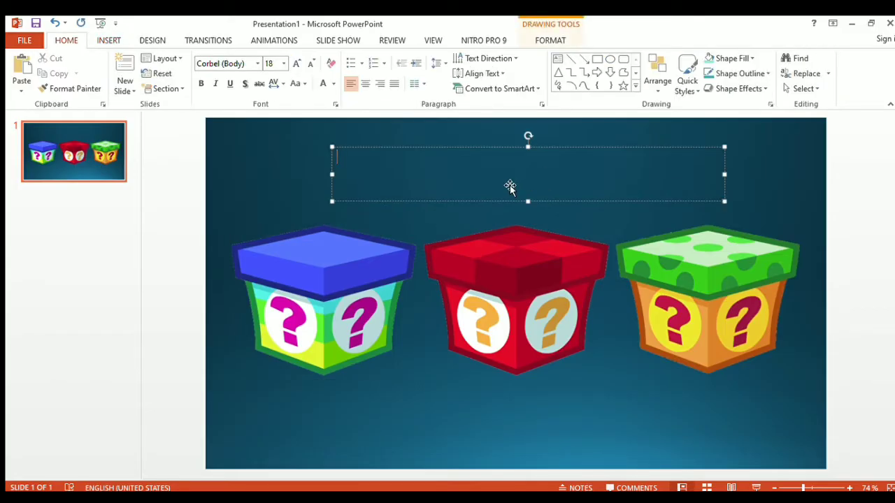
{"action": "type", "text": "CHOOSE"}
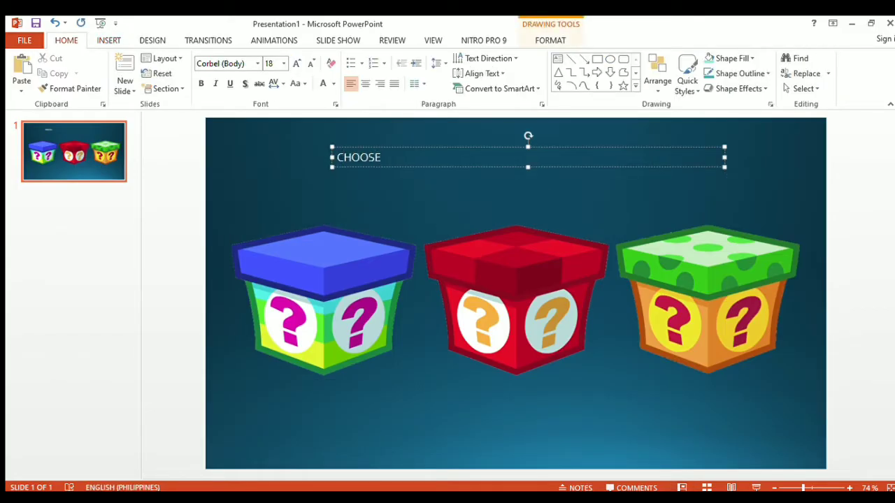
{"action": "type", "text": " A MYSTERY BOX"}
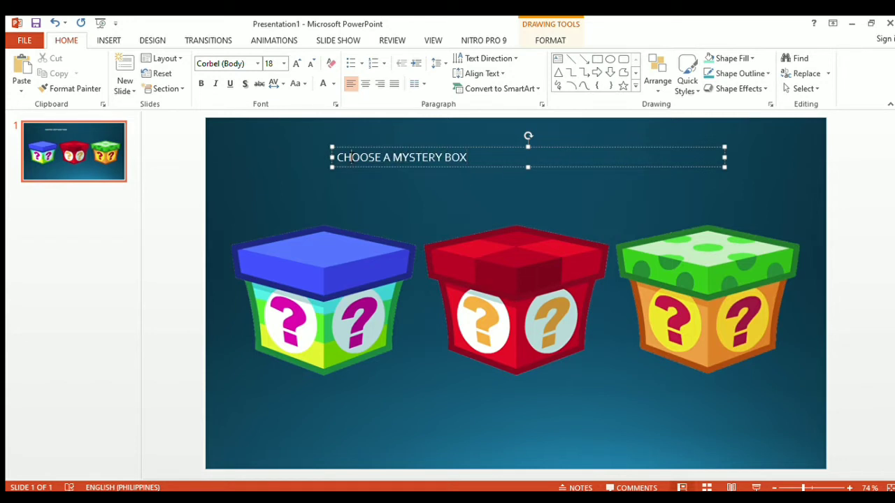
{"action": "key", "text": "ctrl+a"}
Format the title as centred Arial Black at 66 pt.
{"action": "left_click", "coordinate": [251, 66]}
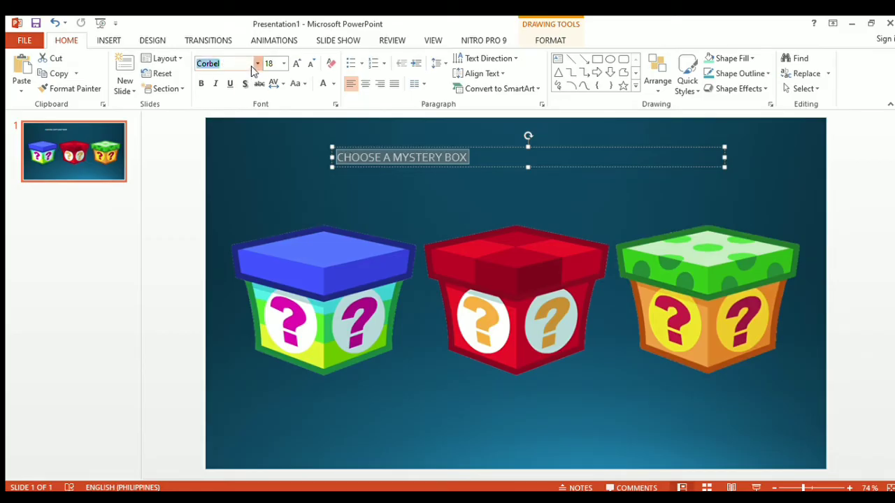
{"action": "type", "text": "Arial Black"}
{"action": "key", "text": "Return"}
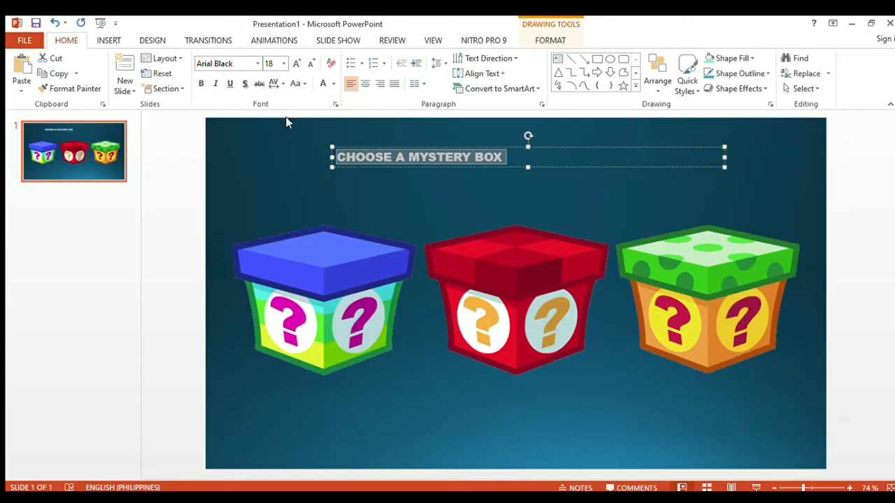
{"action": "left_click", "coordinate": [295, 63]}
{"action": "left_click", "coordinate": [295, 63]}
{"action": "left_click", "coordinate": [295, 64]}
{"action": "left_click", "coordinate": [295, 64]}
{"action": "left_click", "coordinate": [295, 63]}
{"action": "left_click", "coordinate": [295, 64]}
{"action": "left_click", "coordinate": [295, 64]}
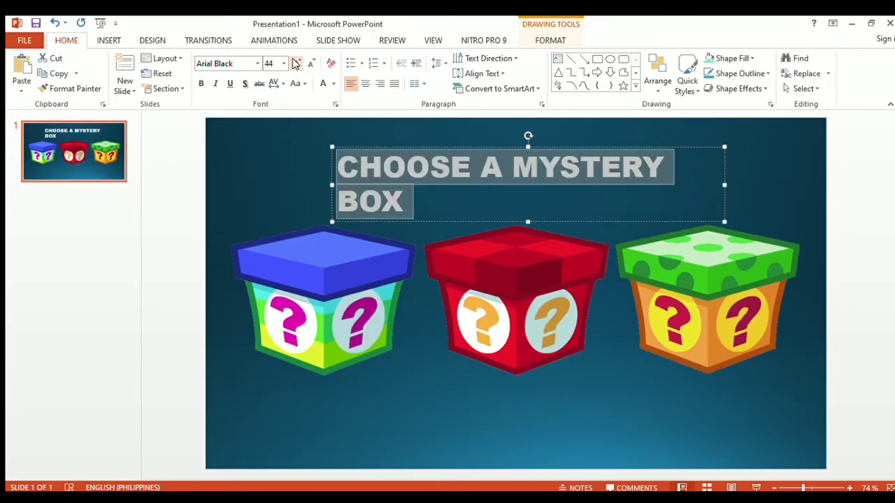
{"action": "left_click", "coordinate": [295, 64]}
{"action": "left_click", "coordinate": [295, 64]}
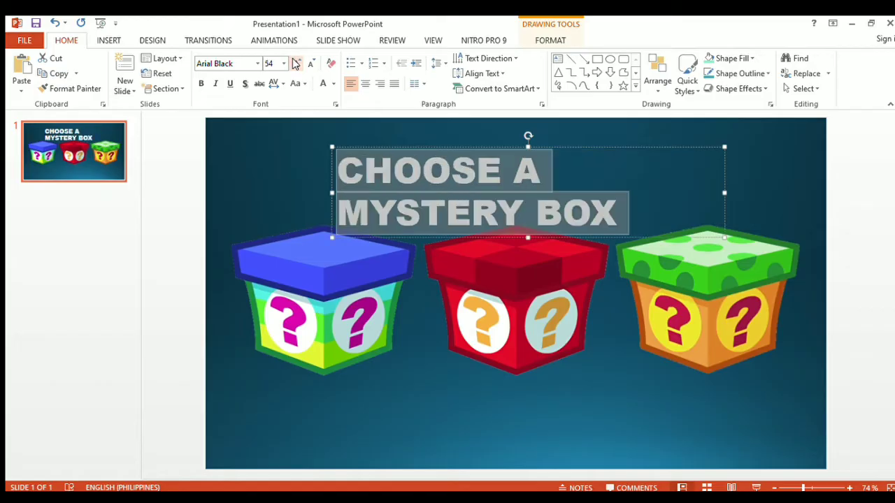
{"action": "left_click", "coordinate": [295, 64]}
{"action": "left_click", "coordinate": [365, 83]}
{"action": "left_click", "coordinate": [297, 64]}
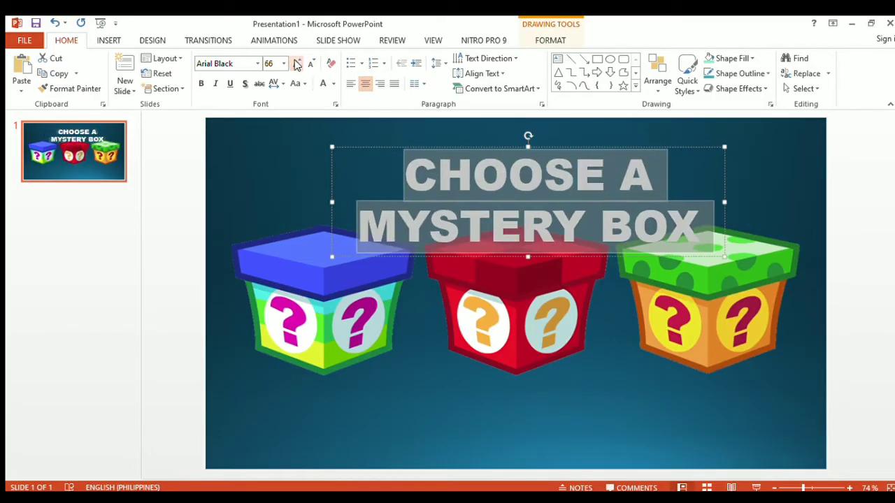
Move the title box up slightly and colour the words 'MYSTERY BOX' yellow.
{"action": "left_click", "coordinate": [465, 149]}
{"action": "left_click_drag", "start_coordinate": [465, 148], "coordinate": [458, 131]}
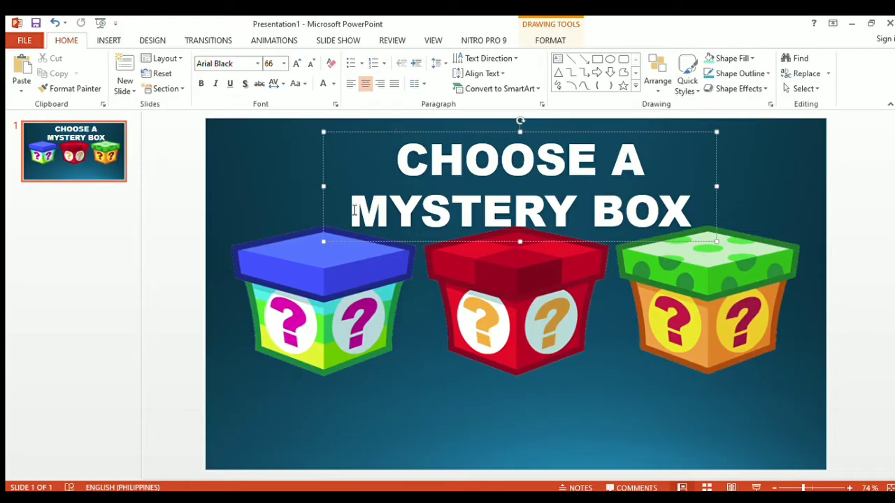
{"action": "left_click_drag", "start_coordinate": [352, 206], "coordinate": [695, 229]}
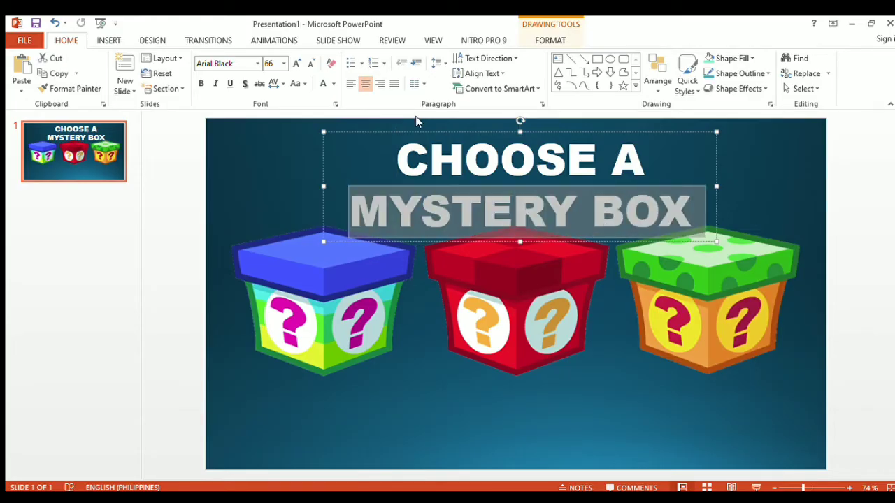
{"action": "left_click", "coordinate": [326, 85]}
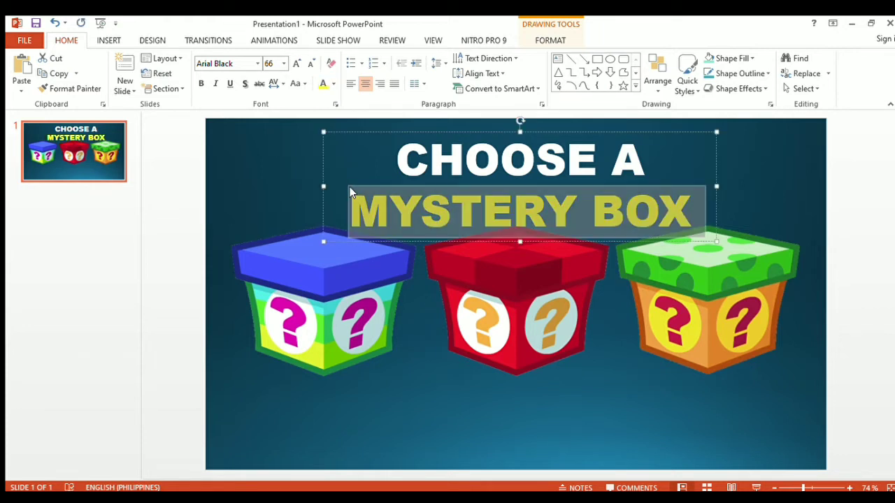
{"action": "left_click_drag", "start_coordinate": [408, 150], "coordinate": [662, 147]}
{"action": "left_click", "coordinate": [244, 84]}
{"action": "left_click", "coordinate": [480, 432]}
{"action": "left_click", "coordinate": [527, 134]}
{"action": "left_click_drag", "start_coordinate": [528, 134], "coordinate": [524, 132]}
{"action": "left_click_drag", "start_coordinate": [379, 309], "coordinate": [378, 328]}
{"action": "left_click_drag", "start_coordinate": [567, 299], "coordinate": [567, 320]}
{"action": "left_click_drag", "start_coordinate": [699, 278], "coordinate": [702, 305]}
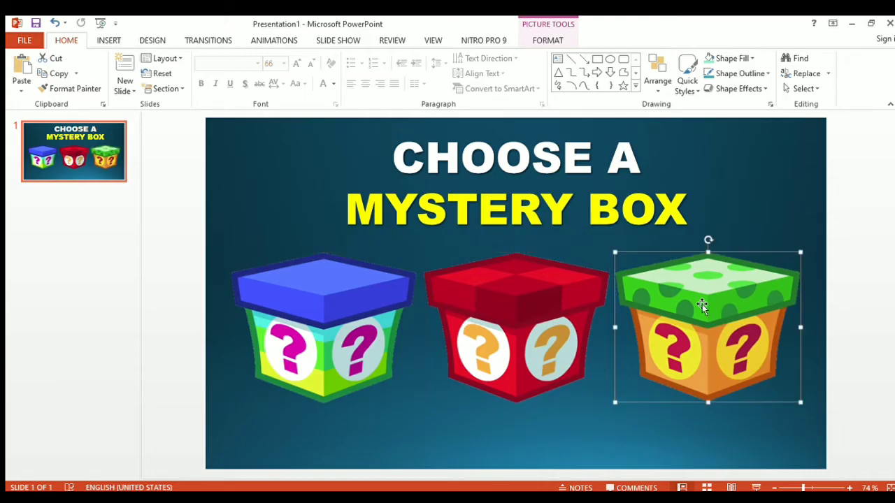
{"action": "left_click", "coordinate": [853, 171]}
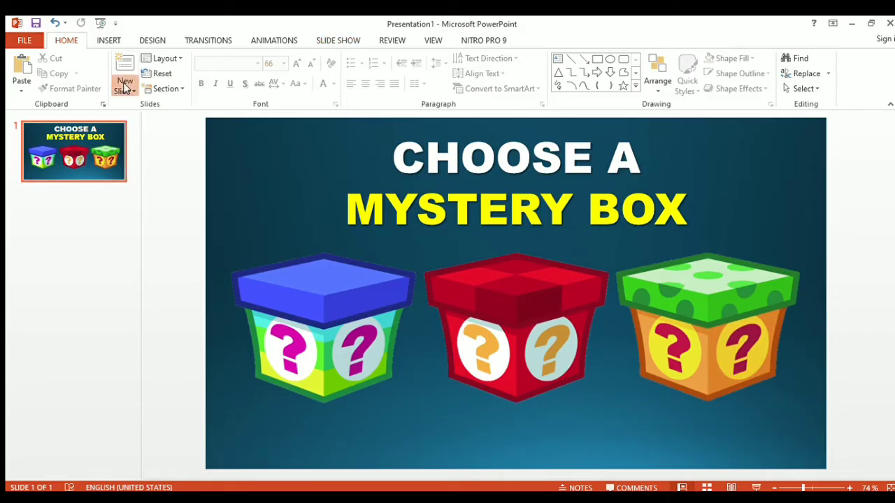
Add slide 2 and paste a copy of the blue mystery box into its upper left.
{"action": "key", "text": "ctrl+m"}
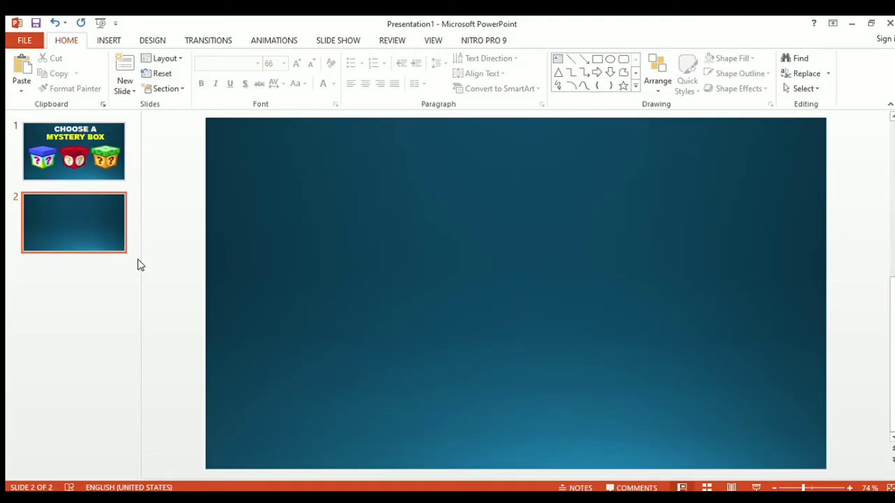
{"action": "left_click", "coordinate": [96, 166]}
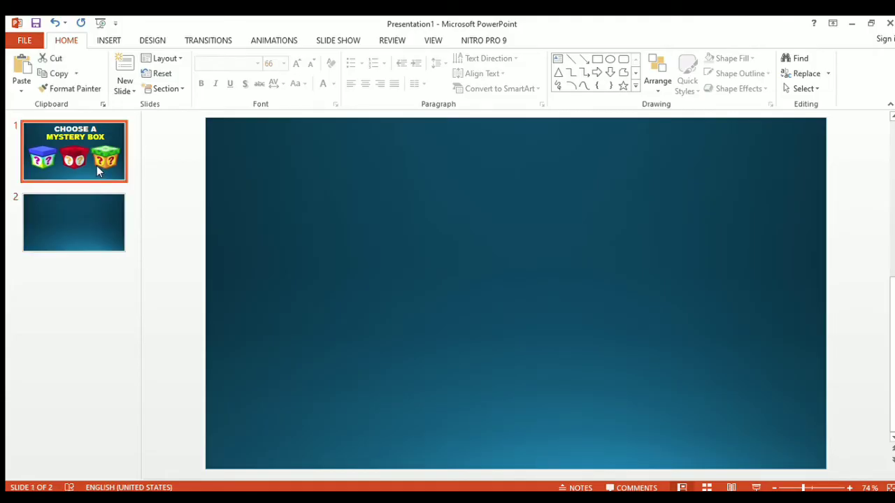
{"action": "left_click", "coordinate": [282, 280]}
{"action": "key", "text": "ctrl+c"}
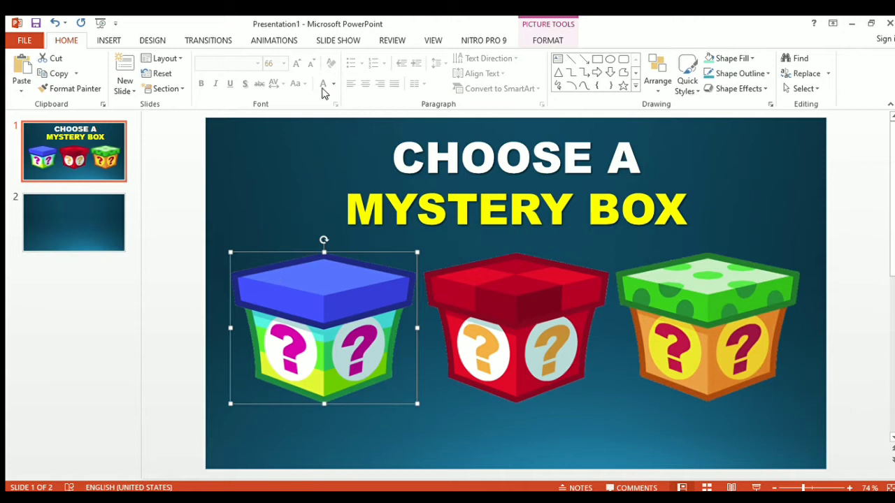
{"action": "left_click", "coordinate": [100, 207]}
{"action": "key", "text": "ctrl+v"}
{"action": "left_click_drag", "start_coordinate": [309, 286], "coordinate": [300, 169]}
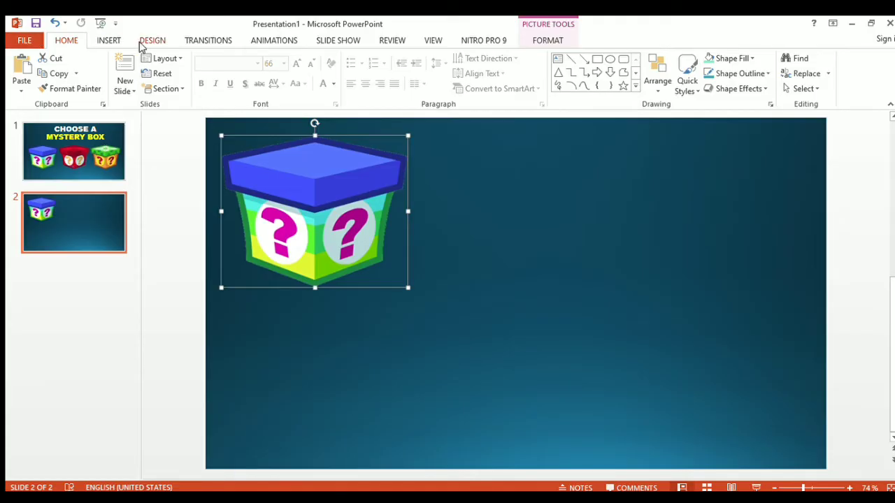
{"action": "left_click", "coordinate": [110, 40]}
Draw a wave shape across slide 2 and give it a light mint-green shape style.
{"action": "left_click", "coordinate": [228, 77]}
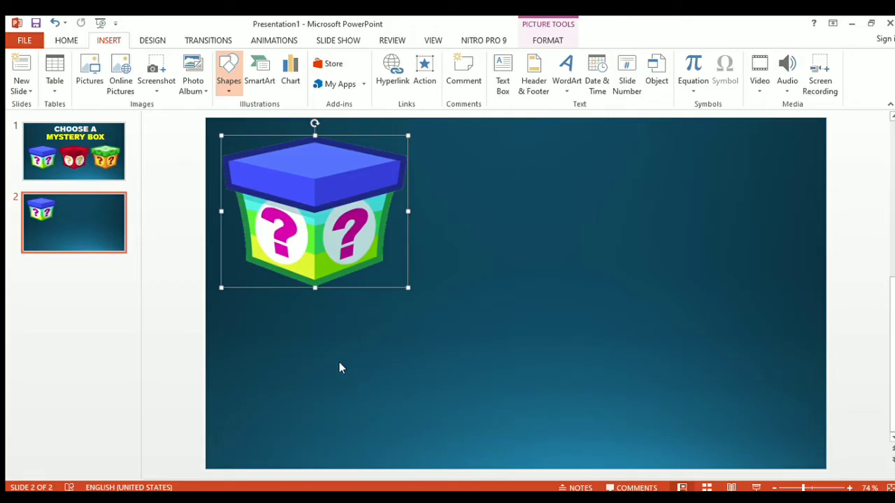
{"action": "left_click", "coordinate": [300, 368]}
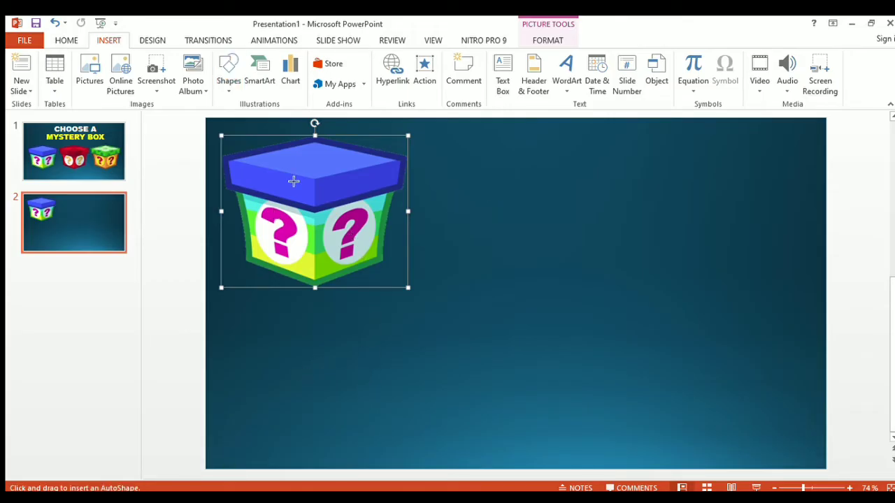
{"action": "left_click_drag", "start_coordinate": [322, 186], "coordinate": [713, 389]}
{"action": "left_click_drag", "start_coordinate": [594, 278], "coordinate": [582, 262]}
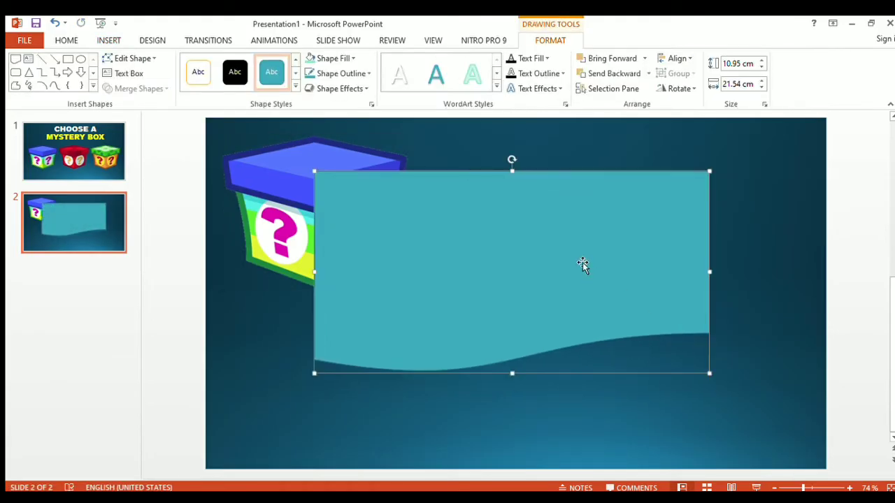
{"action": "left_click", "coordinate": [664, 364]}
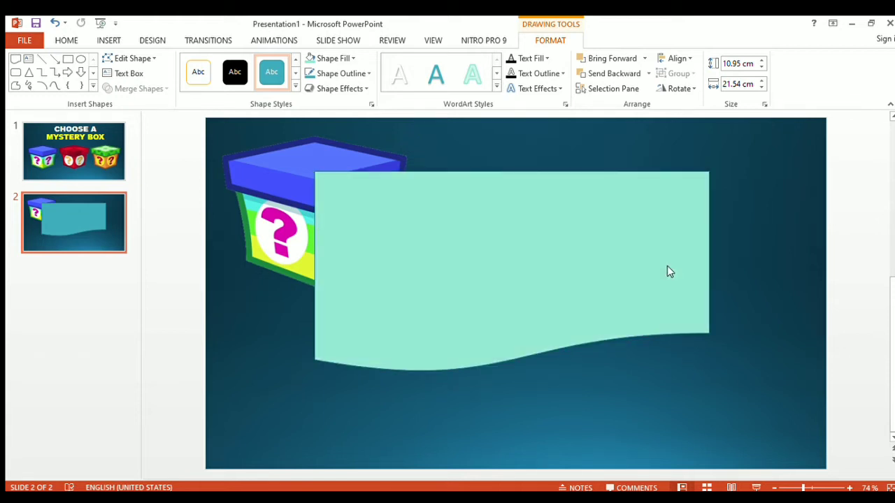
Send the wave banner behind the blue box and adjust its position and height.
{"action": "left_click", "coordinate": [666, 267]}
{"action": "left_click_drag", "start_coordinate": [550, 254], "coordinate": [544, 257]}
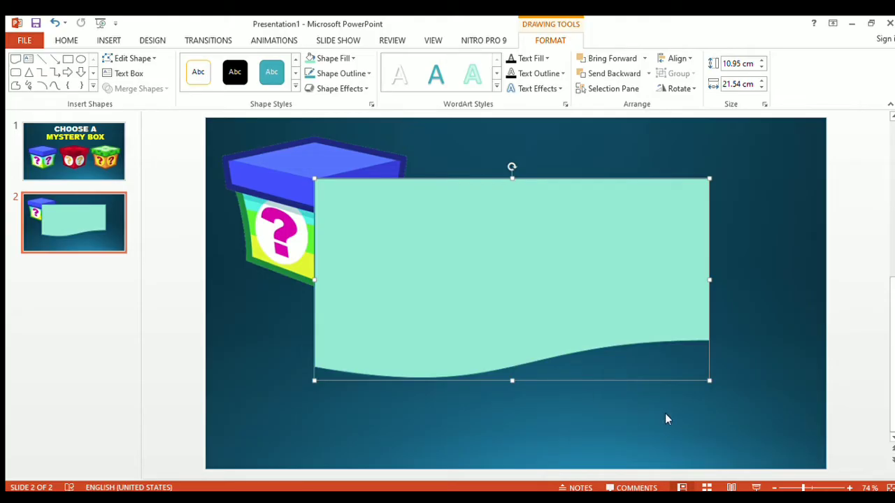
{"action": "key", "text": "ctrl+["}
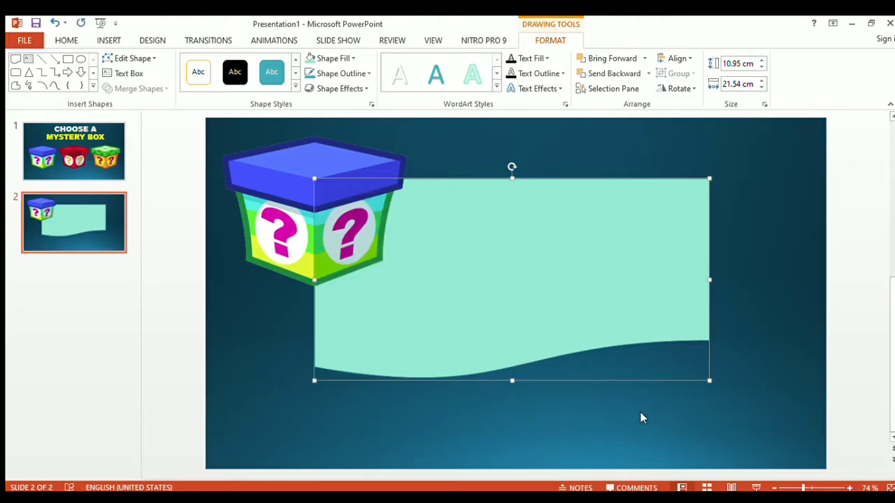
{"action": "left_click_drag", "start_coordinate": [685, 283], "coordinate": [682, 285]}
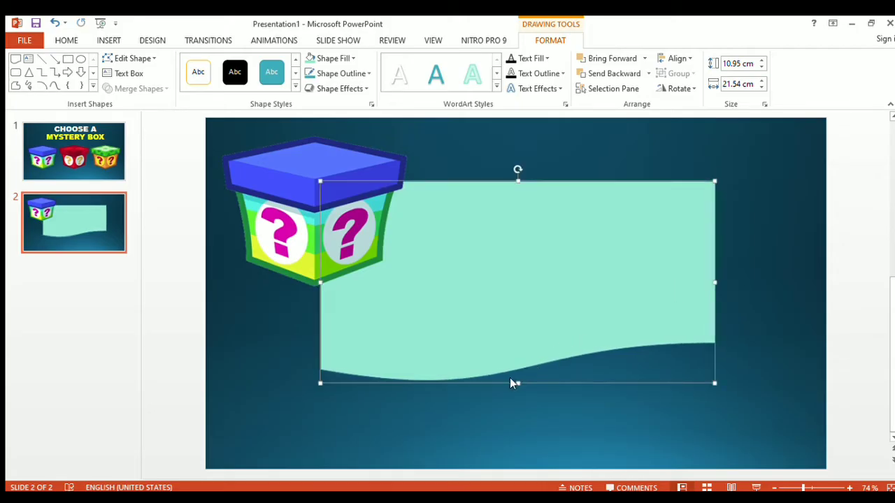
{"action": "left_click_drag", "start_coordinate": [521, 393], "coordinate": [516, 396]}
{"action": "left_click_drag", "start_coordinate": [533, 338], "coordinate": [534, 335]}
Add a centred 'Add Text' text box on the wave banner.
{"action": "left_click", "coordinate": [102, 42]}
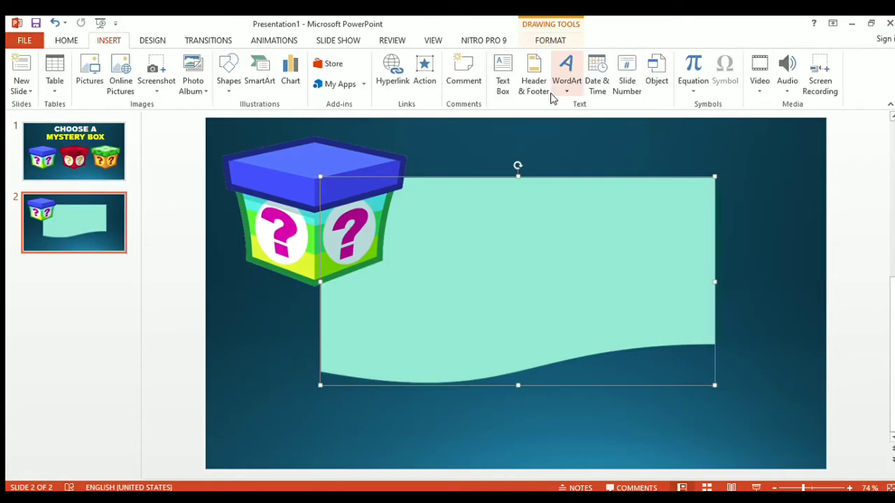
{"action": "left_click", "coordinate": [502, 74]}
{"action": "left_click_drag", "start_coordinate": [412, 231], "coordinate": [653, 308]}
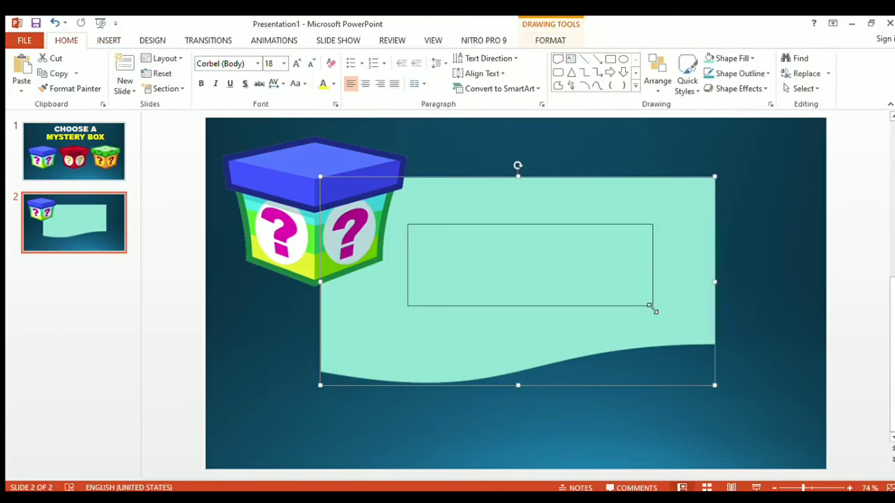
{"action": "type", "text": "Add Text"}
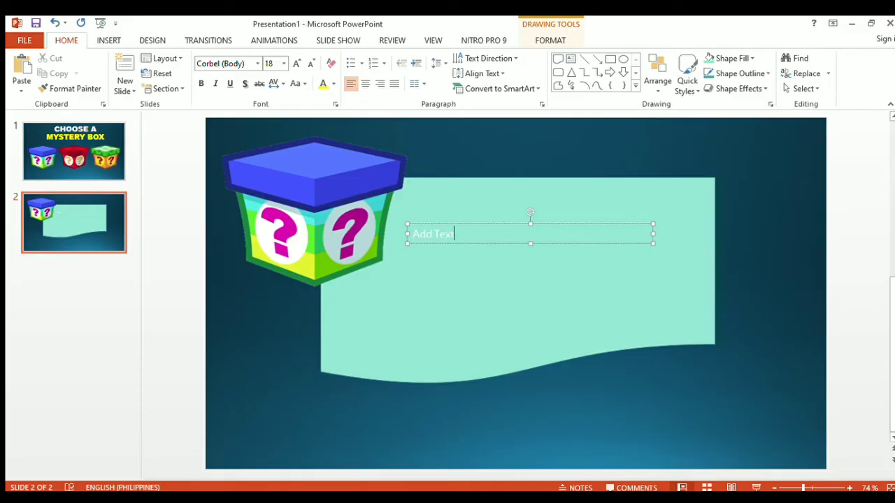
{"action": "left_click_drag", "start_coordinate": [413, 233], "coordinate": [471, 241]}
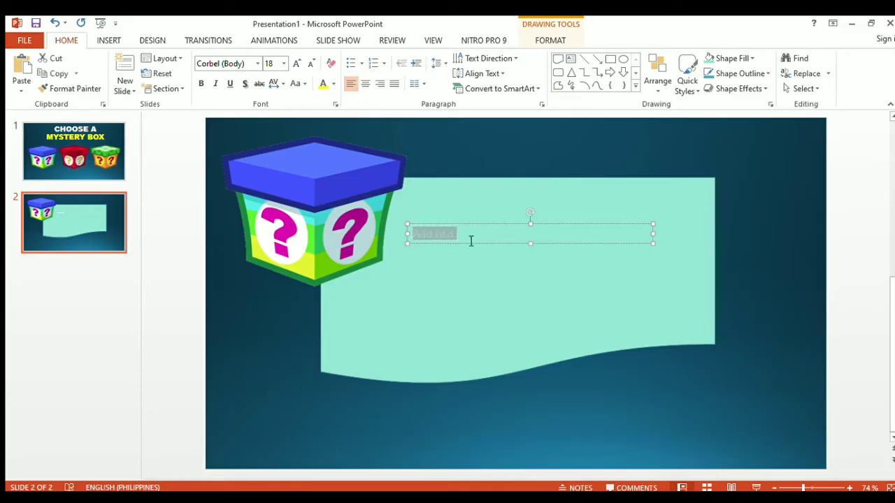
{"action": "left_click", "coordinate": [365, 83]}
Make the caption black 80 pt Arial Black and widen the box so it fits one line.
{"action": "left_click", "coordinate": [223, 63]}
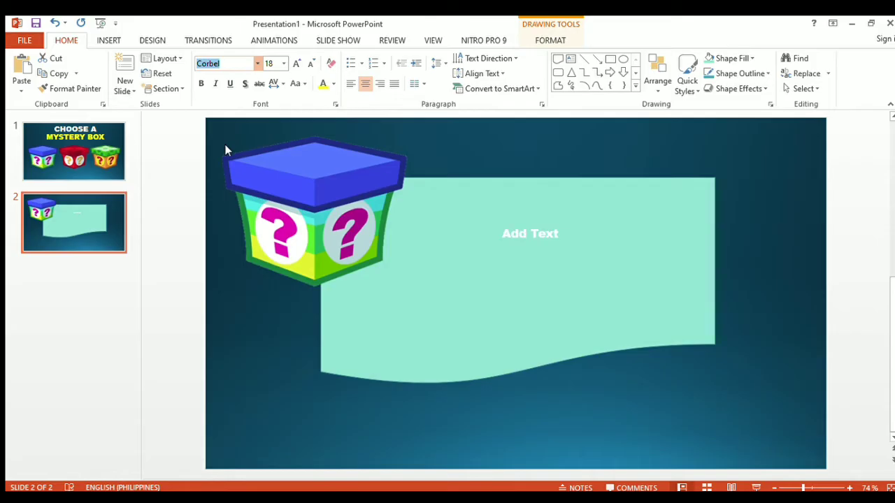
{"action": "type", "text": "Arial Black"}
{"action": "key", "text": "Return"}
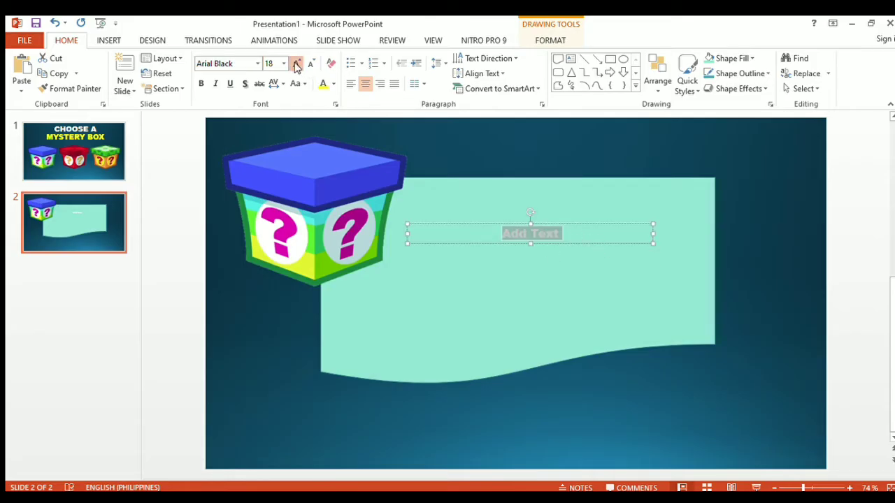
{"action": "left_click", "coordinate": [296, 63]}
{"action": "left_click", "coordinate": [296, 63]}
{"action": "left_click", "coordinate": [296, 63]}
{"action": "left_click", "coordinate": [296, 63]}
{"action": "left_click", "coordinate": [296, 63]}
{"action": "left_click", "coordinate": [296, 64]}
{"action": "left_click", "coordinate": [297, 63]}
{"action": "left_click", "coordinate": [297, 64]}
{"action": "left_click", "coordinate": [297, 63]}
{"action": "left_click", "coordinate": [296, 64]}
{"action": "left_click", "coordinate": [297, 63]}
{"action": "left_click", "coordinate": [325, 84]}
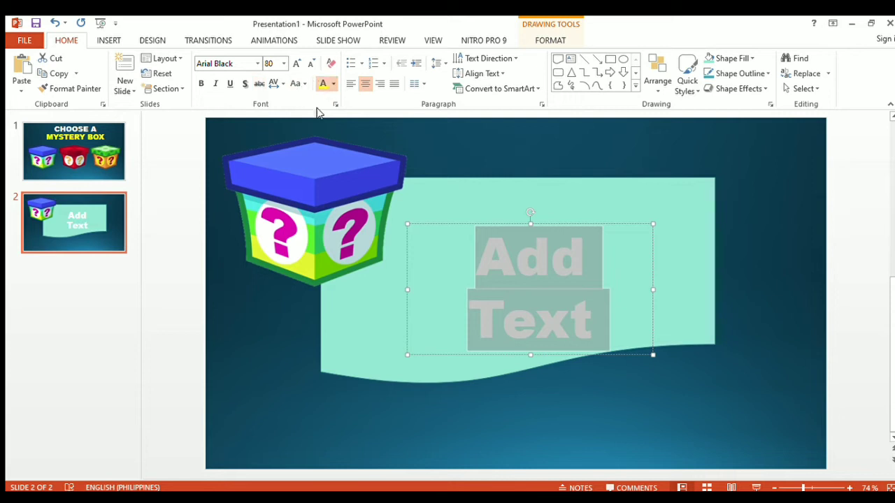
{"action": "left_click_drag", "start_coordinate": [656, 290], "coordinate": [685, 294]}
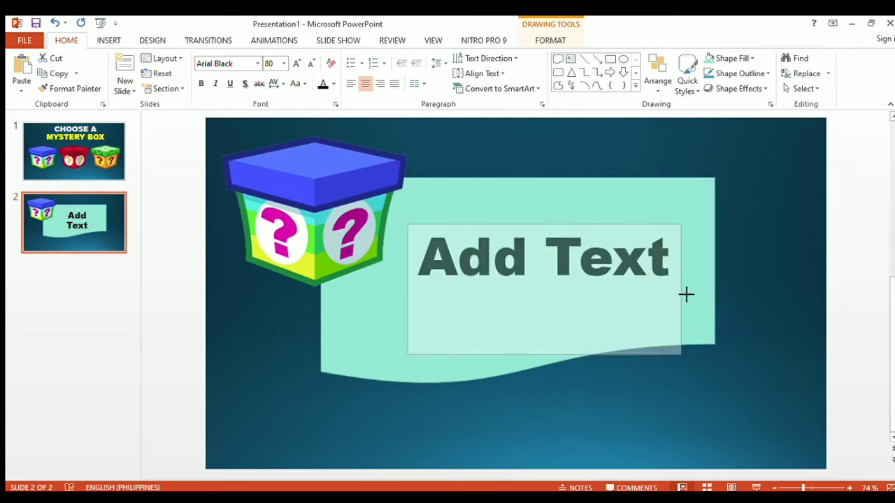
{"action": "left_click_drag", "start_coordinate": [595, 230], "coordinate": [580, 234]}
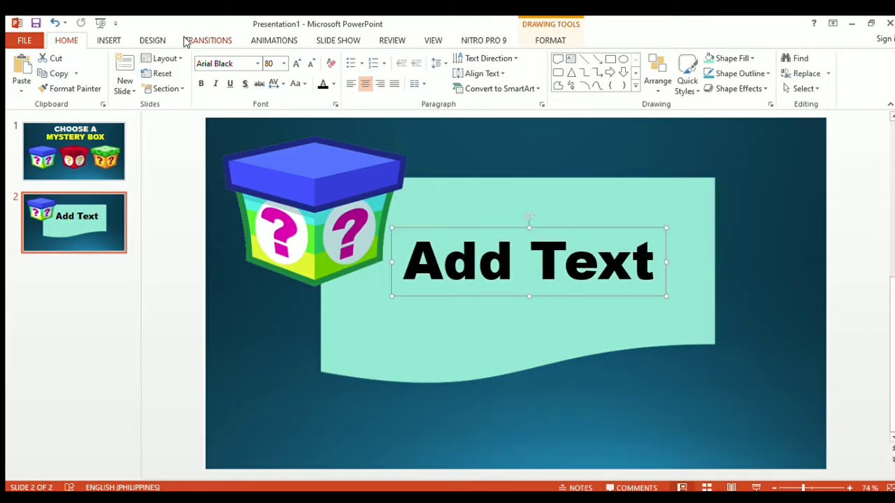
{"action": "left_click", "coordinate": [99, 40]}
Draw a red circle at the slide's lower right and label it 'BACK'.
{"action": "left_click", "coordinate": [230, 77]}
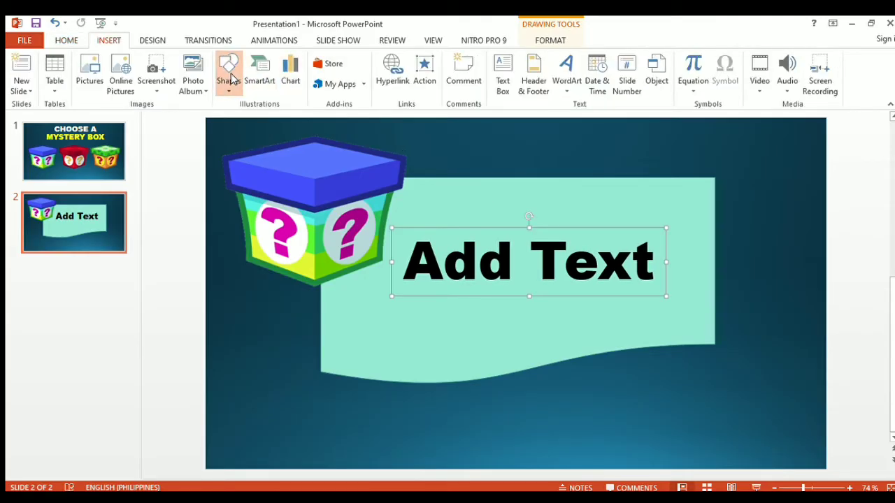
{"action": "left_click", "coordinate": [288, 122]}
{"action": "mouse_move", "coordinate": [716, 399]}
{"action": "left_mouse_down"}
{"action": "mouse_move", "coordinate": [818, 461]}
{"action": "mouse_move", "coordinate": [794, 463]}
{"action": "mouse_move", "coordinate": [759, 425]}
{"action": "mouse_move", "coordinate": [776, 420]}
{"action": "mouse_move", "coordinate": [769, 416]}
{"action": "left_mouse_up"}
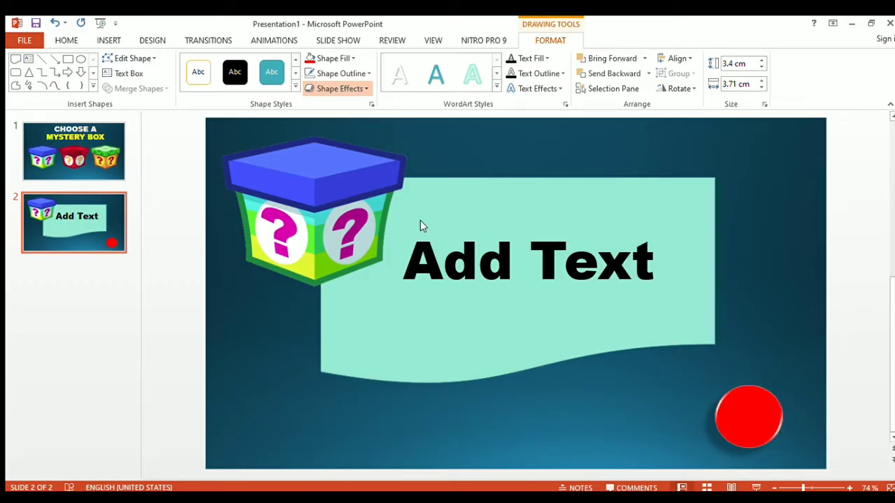
{"action": "left_click", "coordinate": [765, 418]}
{"action": "left_click", "coordinate": [761, 426]}
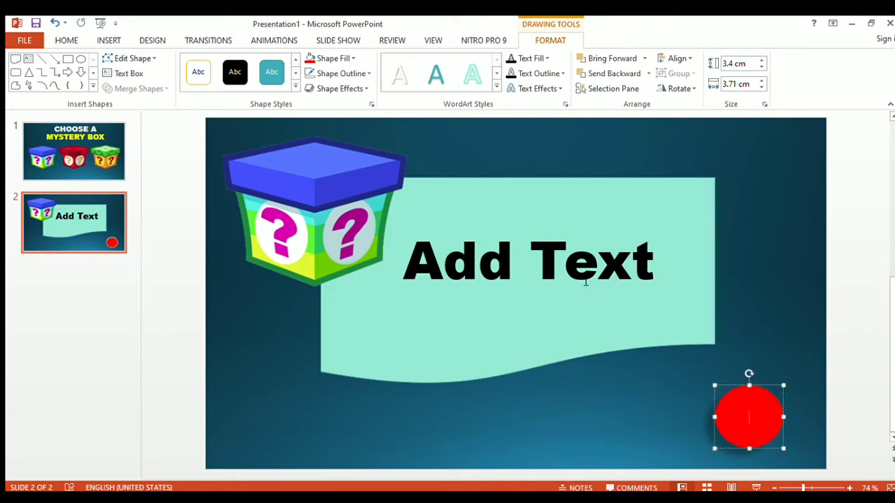
{"action": "type", "text": "BACK"}
{"action": "key", "text": "BackSpace"}
{"action": "key", "text": "BackSpace"}
{"action": "key", "text": "BackSpace"}
{"action": "type", "text": "ACK"}
{"action": "key", "text": "BackSpace"}
{"action": "type", "text": "K"}
Format the BACK label as bold white Arial Black with a text shadow.
{"action": "key", "text": "ctrl+a"}
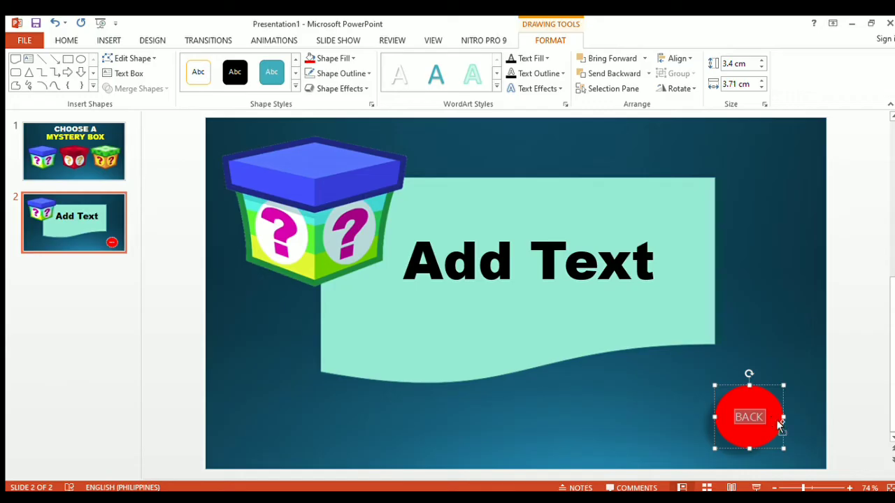
{"action": "left_click", "coordinate": [67, 39]}
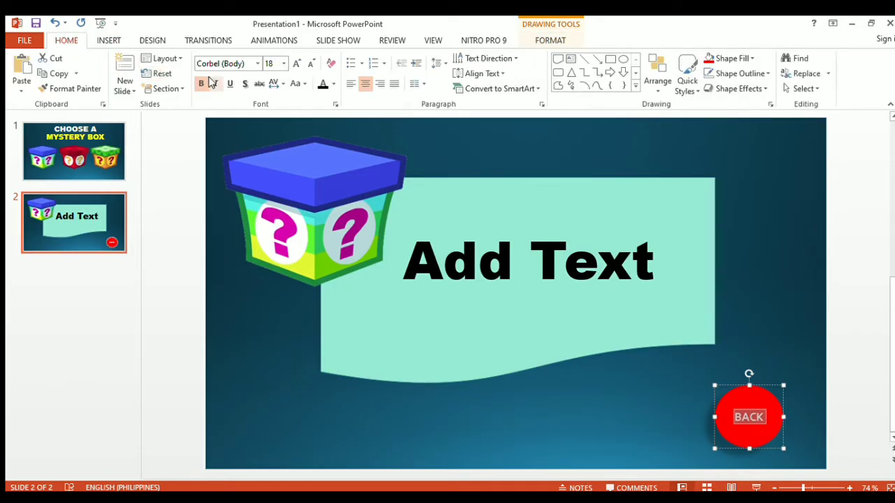
{"action": "left_click", "coordinate": [243, 83]}
{"action": "left_click", "coordinate": [252, 63]}
{"action": "left_click", "coordinate": [229, 138]}
{"action": "key", "text": "ctrl+z"}
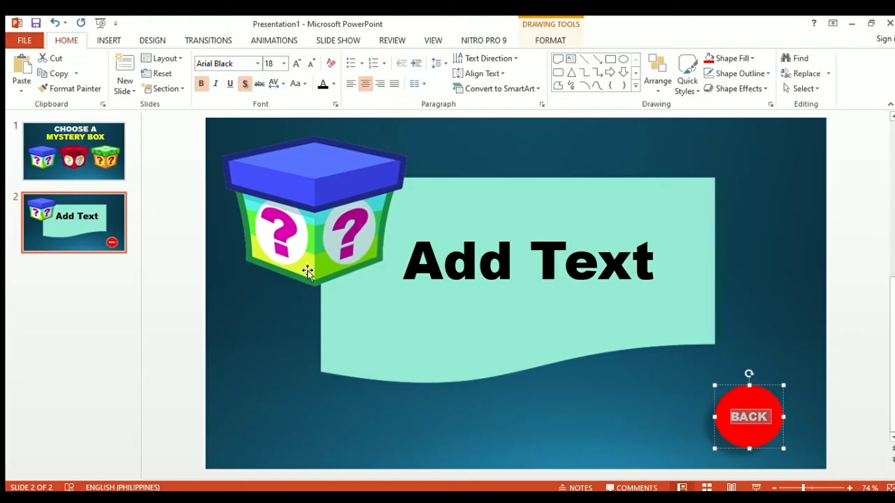
{"action": "left_click", "coordinate": [97, 224]}
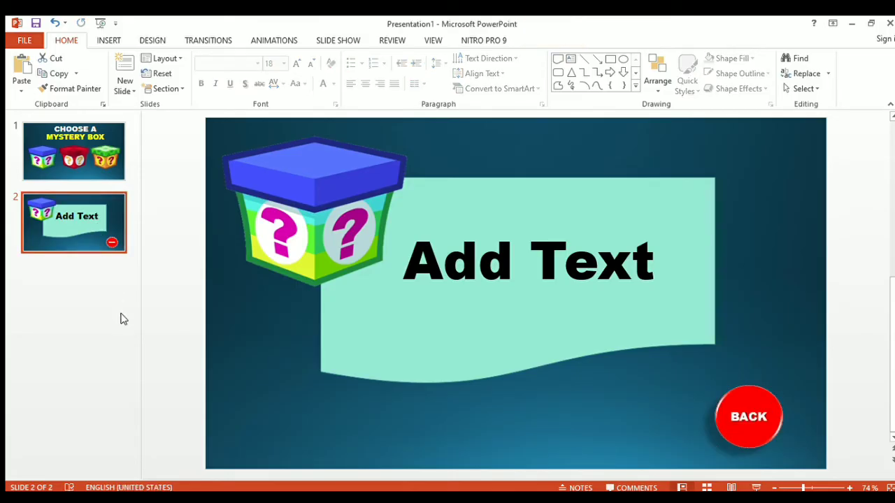
Duplicate slide 2, swap its blue box for the red box at top left, and make it slide 3.
{"action": "key", "text": "ctrl+d"}
{"action": "left_click", "coordinate": [103, 168]}
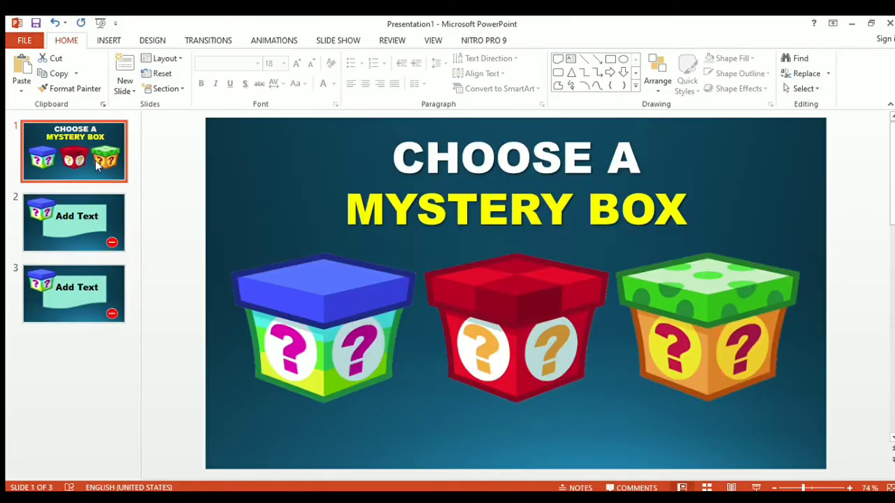
{"action": "left_click", "coordinate": [515, 308]}
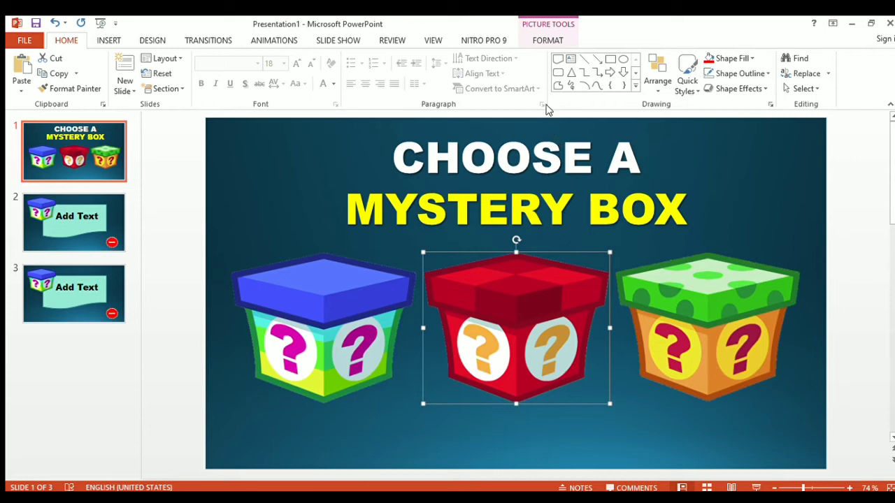
{"action": "left_click", "coordinate": [78, 219]}
{"action": "key", "text": "ctrl+v"}
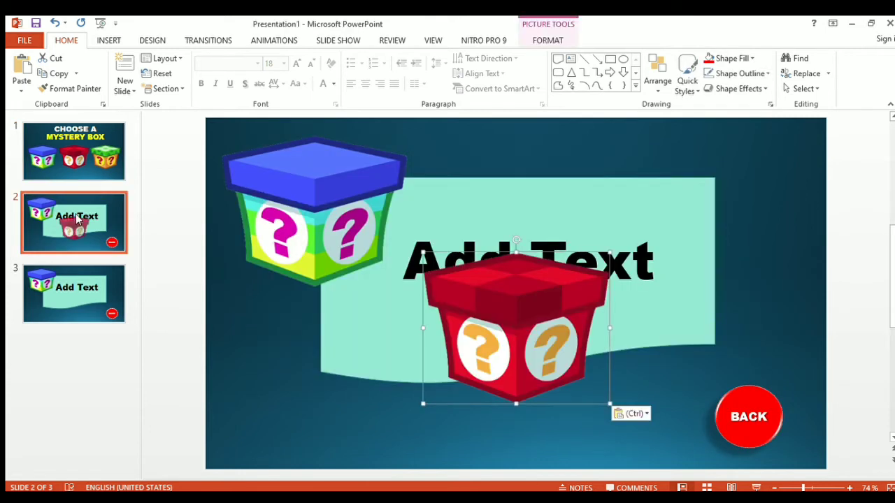
{"action": "left_click", "coordinate": [336, 173]}
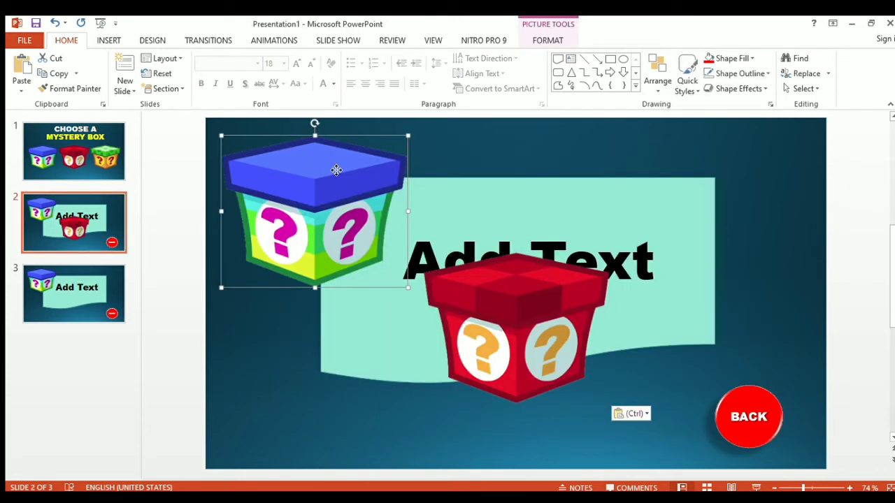
{"action": "key", "text": "Delete"}
{"action": "left_click_drag", "start_coordinate": [480, 332], "coordinate": [278, 210]}
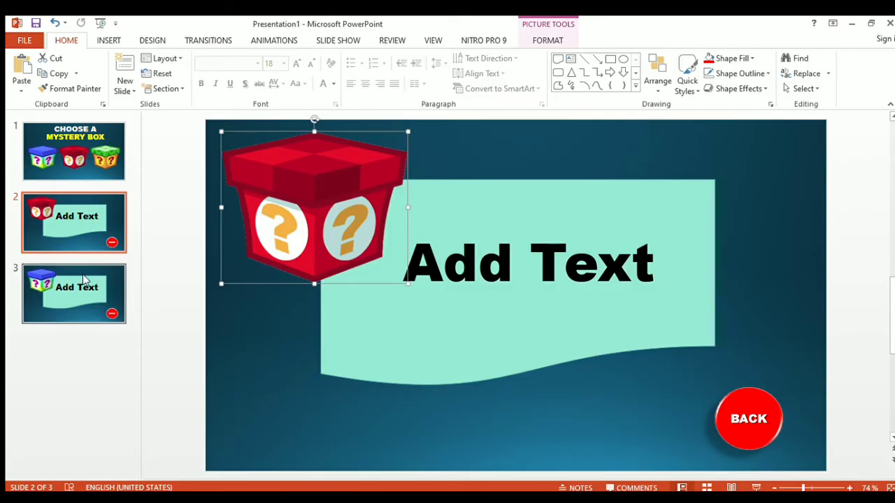
{"action": "left_click_drag", "start_coordinate": [83, 280], "coordinate": [85, 204]}
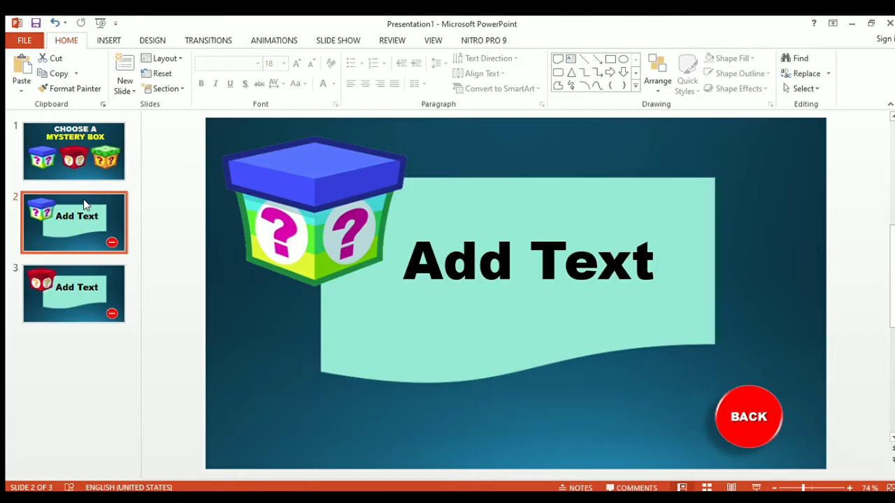
{"action": "key", "text": "Down"}
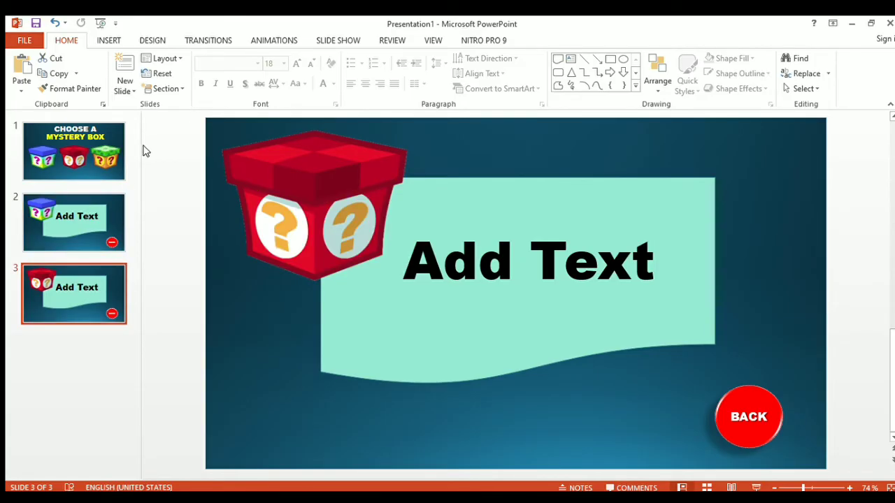
Duplicate the red-box slide as slide 4 and replace its red box with the green one.
{"action": "key", "text": "ctrl+d"}
{"action": "left_click", "coordinate": [83, 145]}
{"action": "left_click", "coordinate": [667, 311]}
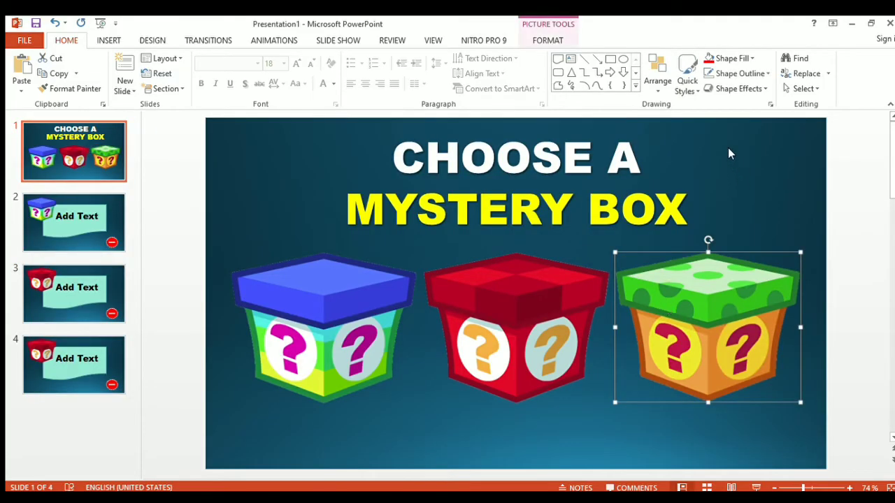
{"action": "left_click", "coordinate": [75, 378]}
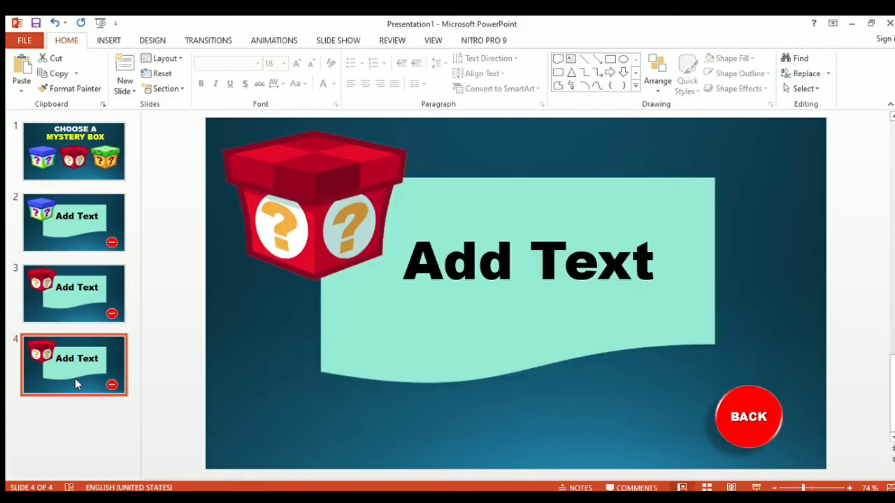
{"action": "key", "text": "ctrl+v"}
{"action": "left_click", "coordinate": [346, 256]}
{"action": "key", "text": "Delete"}
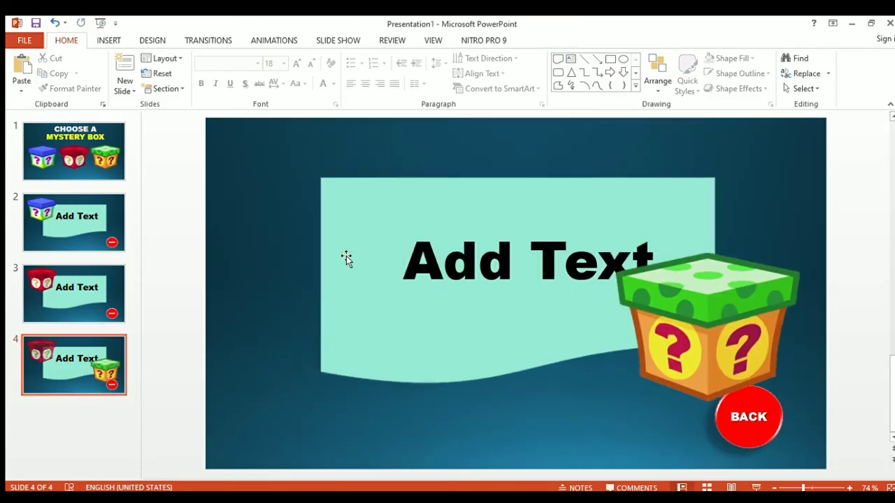
{"action": "left_click_drag", "start_coordinate": [699, 304], "coordinate": [302, 178]}
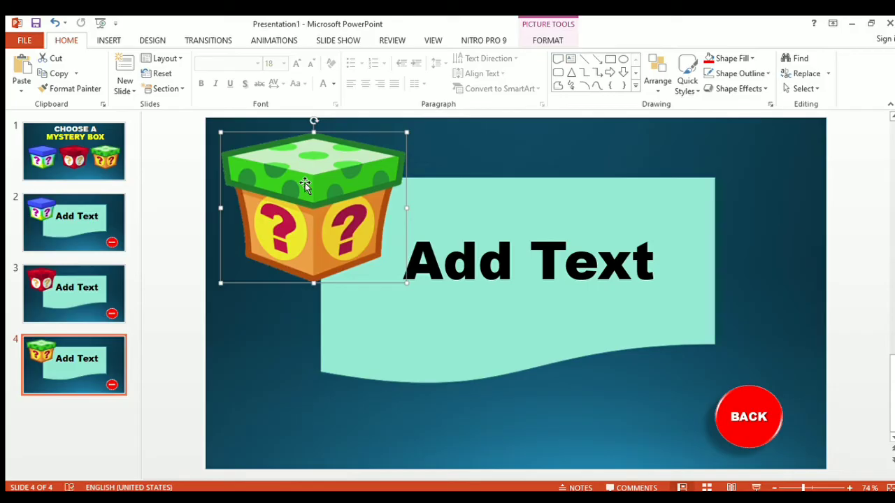
{"action": "left_click", "coordinate": [50, 157]}
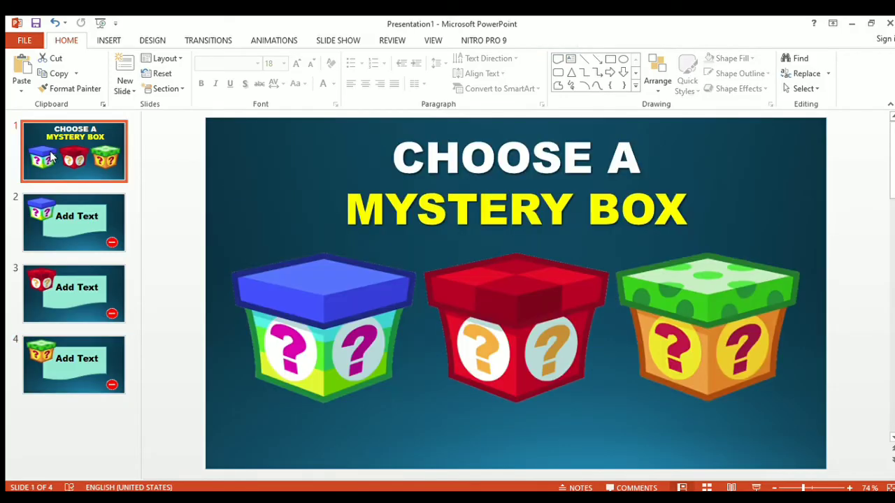
On the title slide, work through the blue, red and green boxes, opening the green box's link options.
{"action": "left_click", "coordinate": [323, 312]}
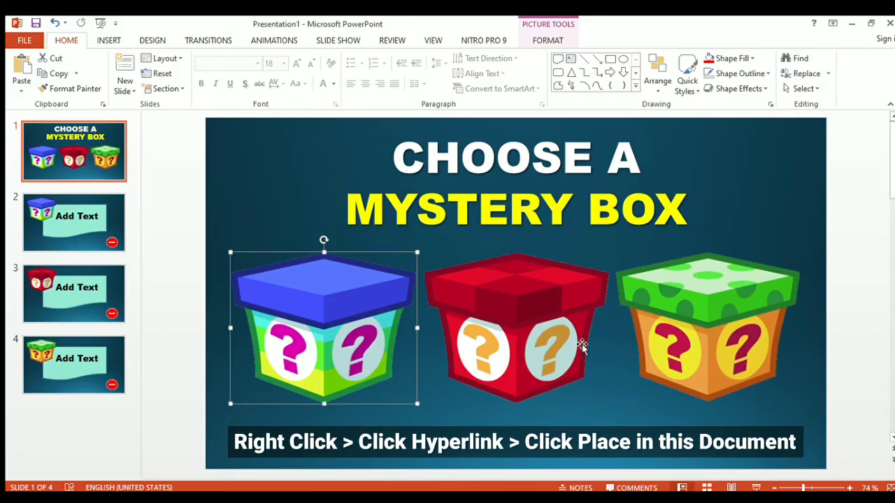
{"action": "left_click", "coordinate": [514, 308]}
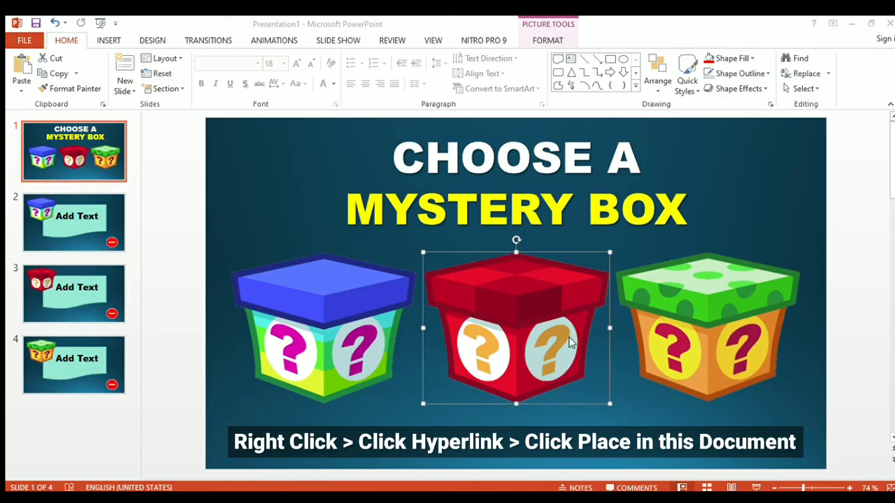
{"action": "left_click", "coordinate": [677, 332]}
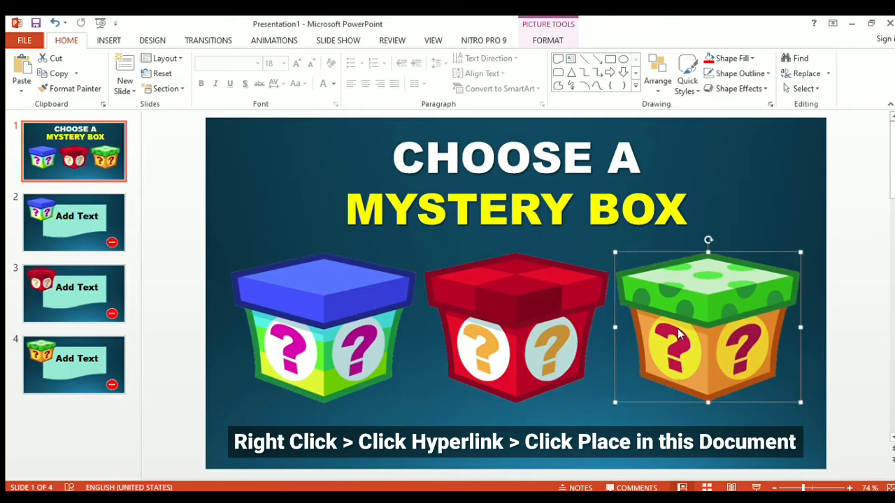
{"action": "right_click", "coordinate": [720, 255]}
Step through answer slides 2, 3 and 4, selecting the red BACK button on each.
{"action": "left_click", "coordinate": [89, 216]}
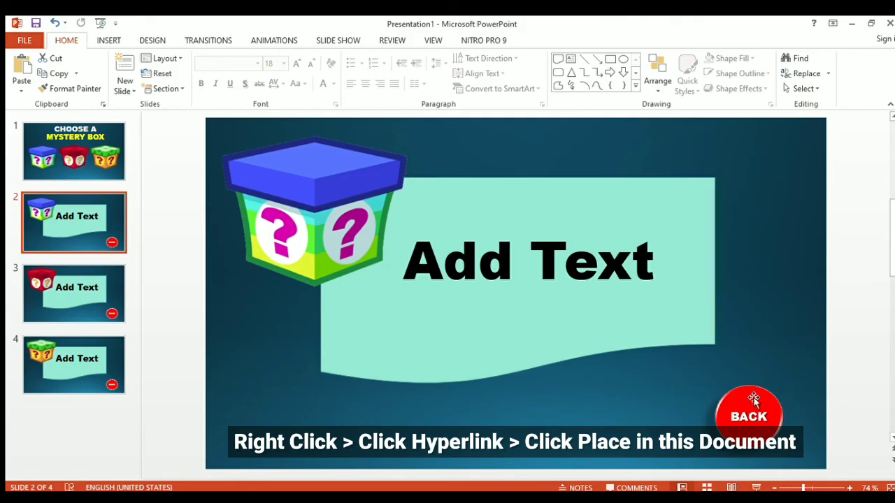
{"action": "left_click", "coordinate": [753, 399]}
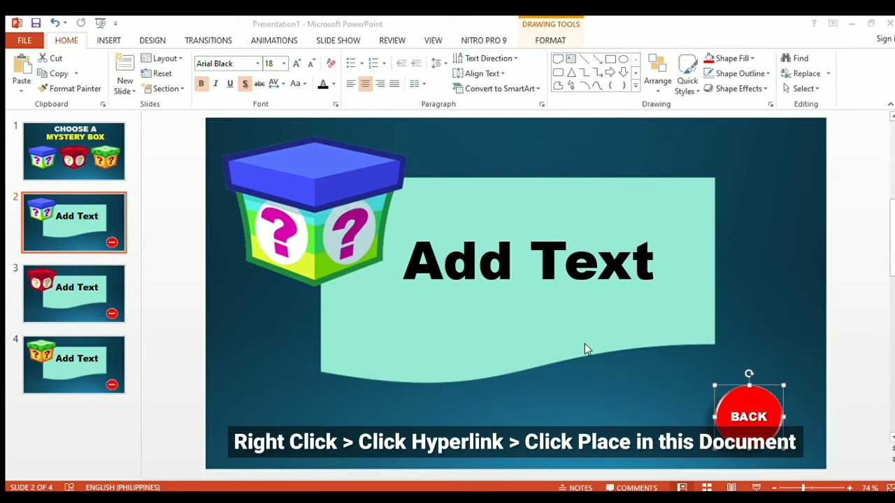
{"action": "scroll", "coordinate": [575, 343], "scroll_direction": "down", "scroll_amount": 1}
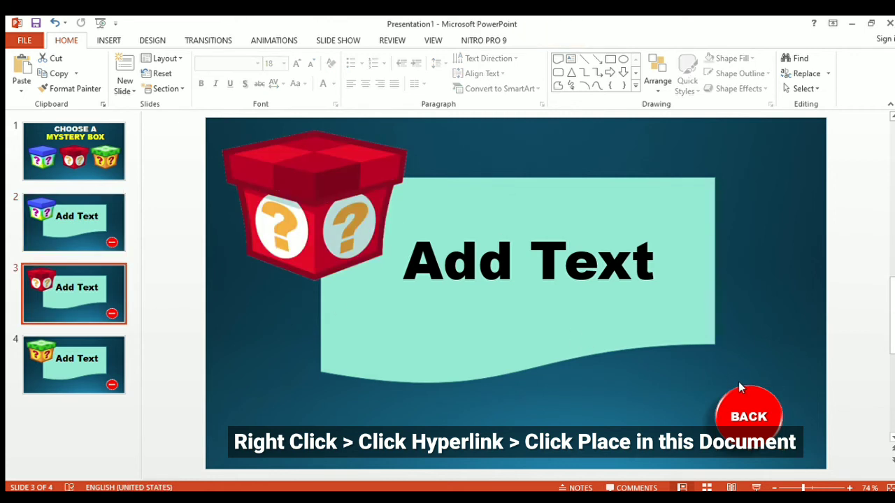
{"action": "left_click", "coordinate": [740, 386]}
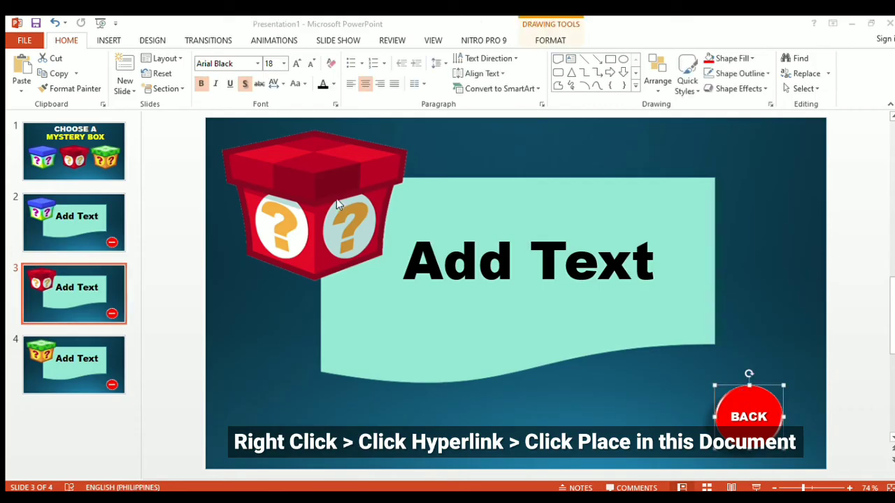
{"action": "scroll", "coordinate": [580, 360], "scroll_direction": "down", "scroll_amount": 1}
{"action": "left_click", "coordinate": [746, 411]}
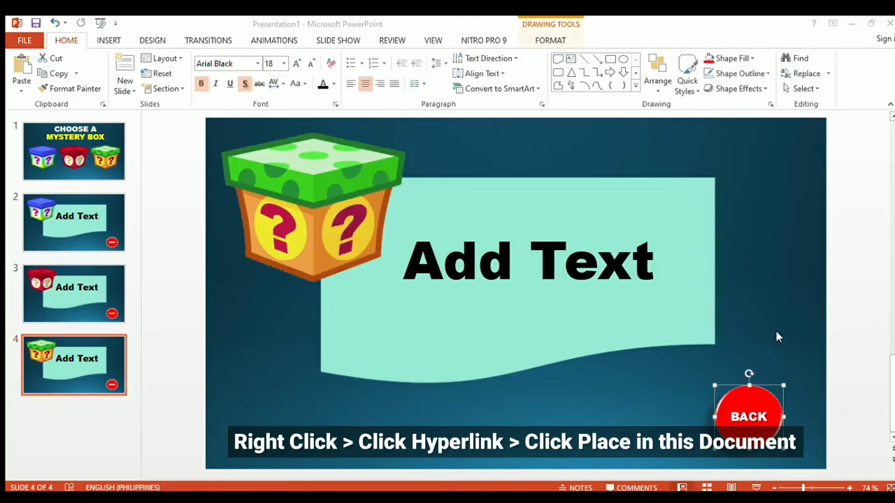